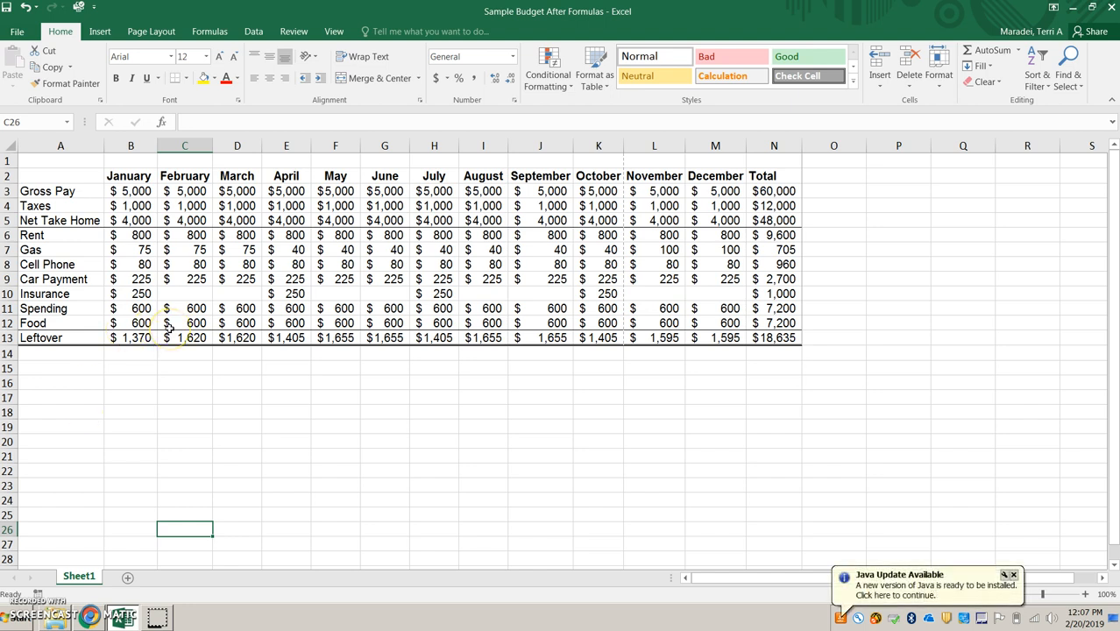
Enter the title "My Family Budget 2019" in cell A1
click(250, 275)
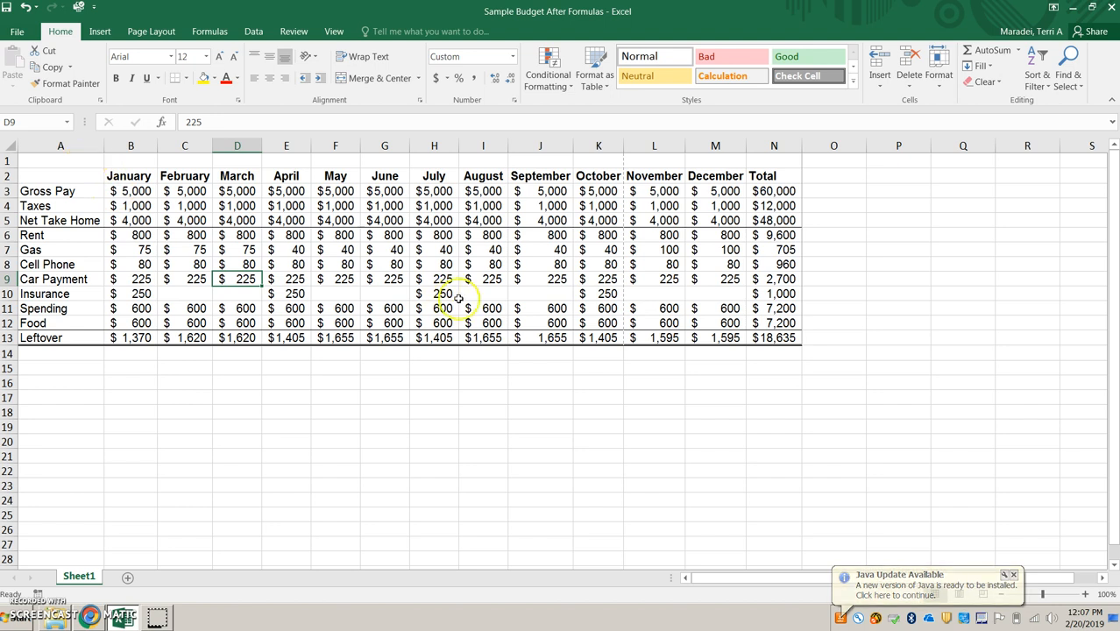
click(85, 161)
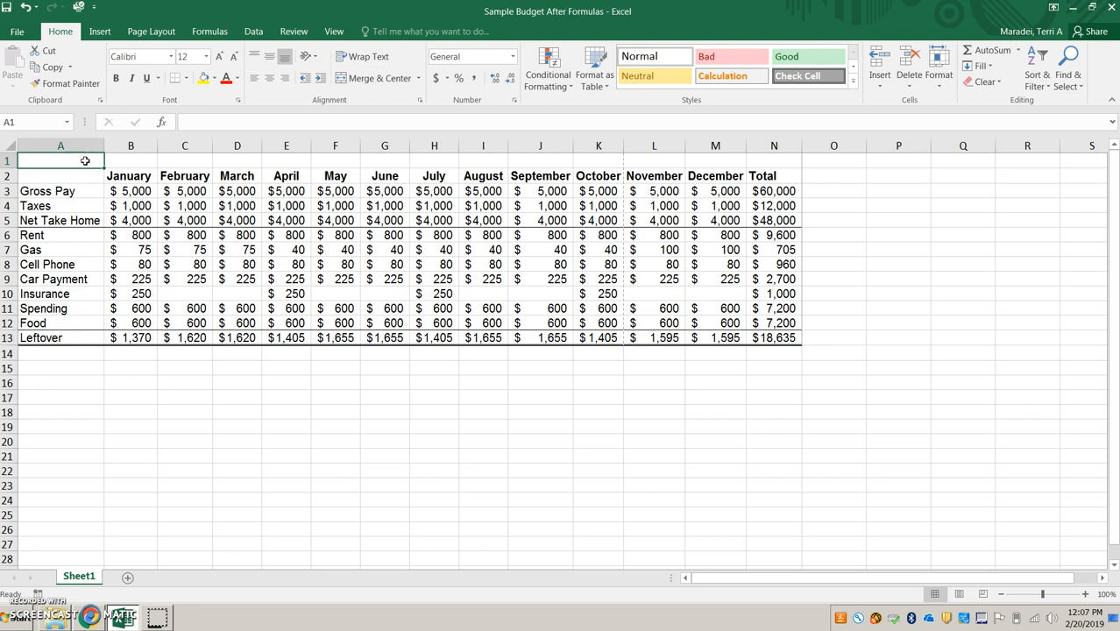
text(My Family Bud)
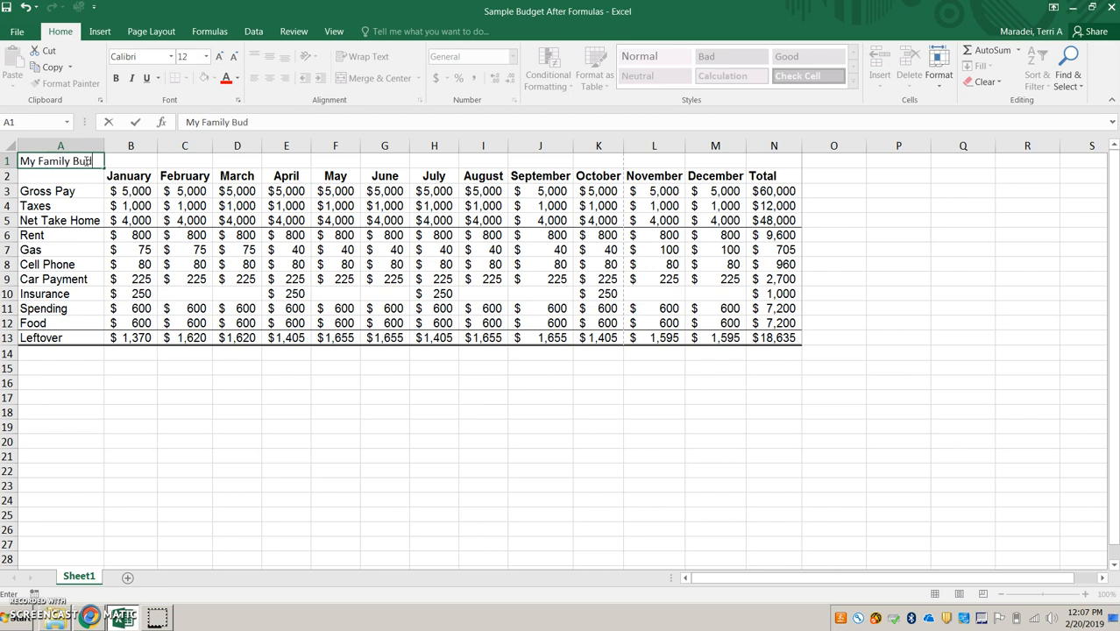
text(get 2019)
key(Return)
Merge and center the title across A1:N1, enlarge it to 16 pt and make it bold
drag(85, 161, 764, 158)
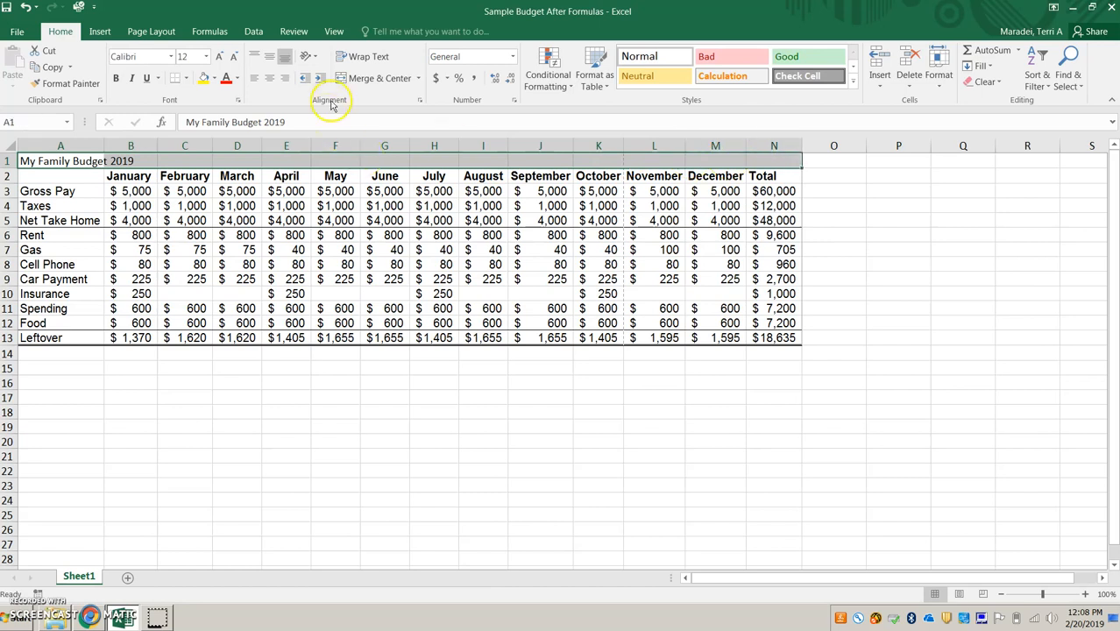
click(390, 80)
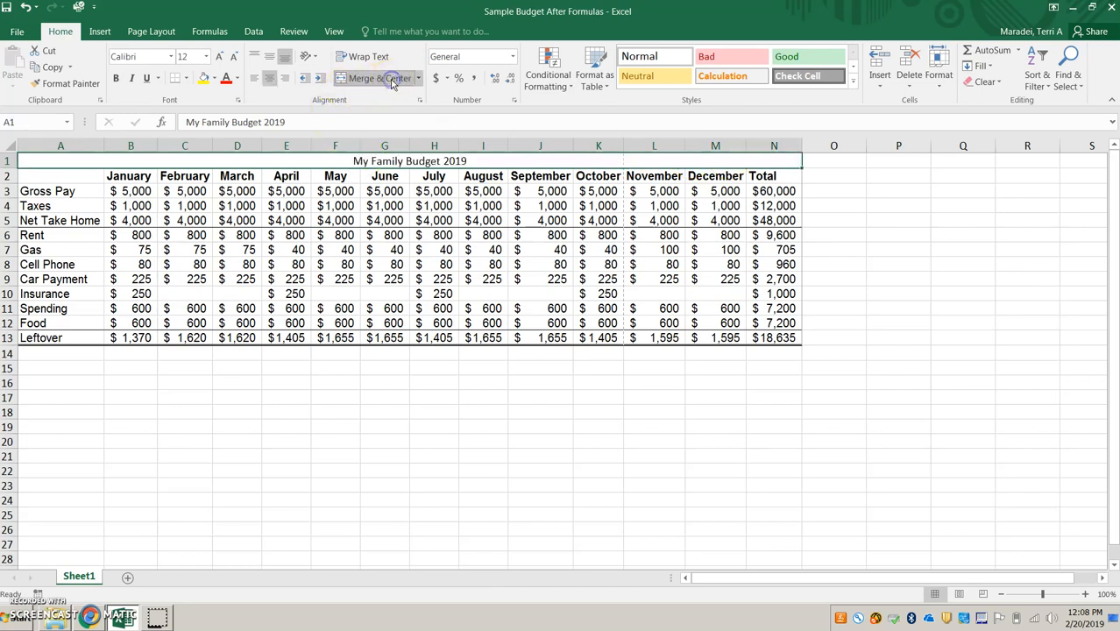
click(219, 56)
click(219, 56)
click(116, 78)
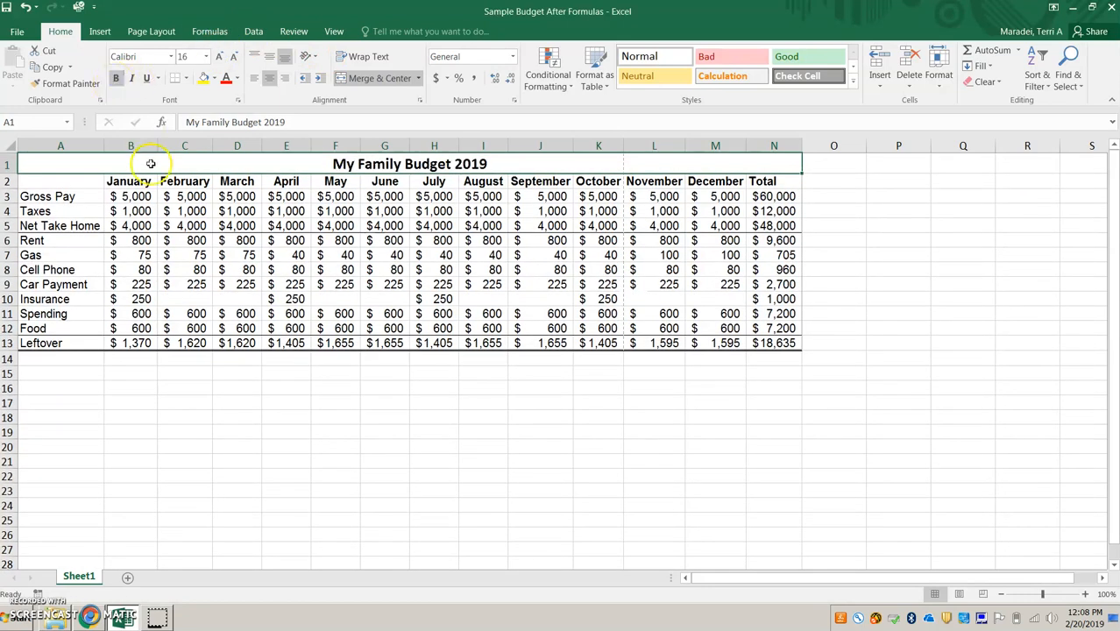
Insert a blank row between the title and the month headings
click(76, 188)
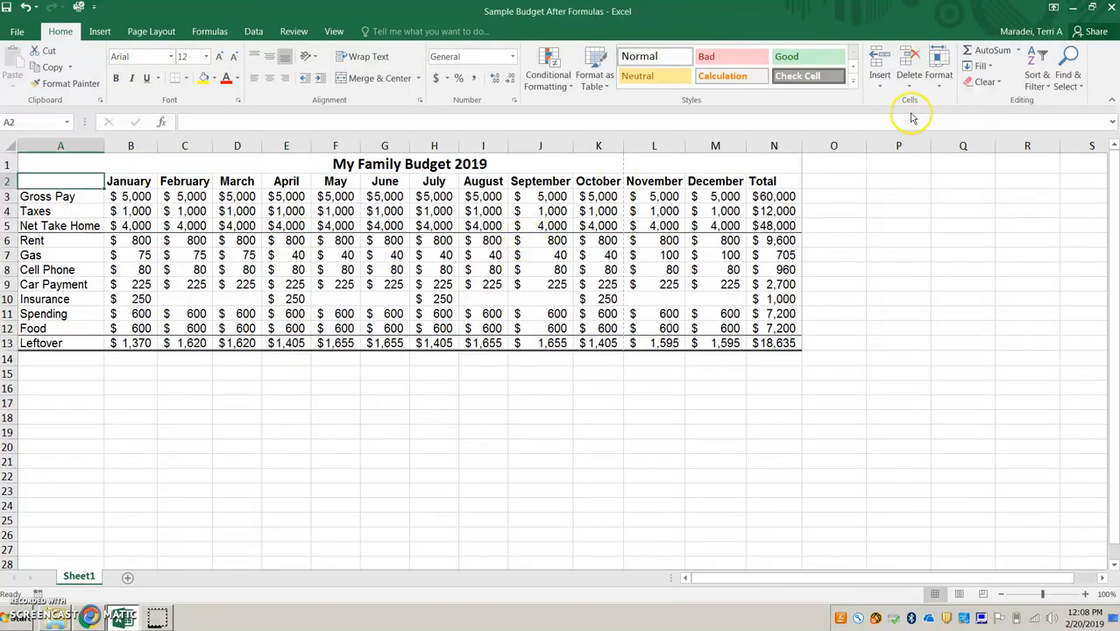
click(881, 88)
click(912, 120)
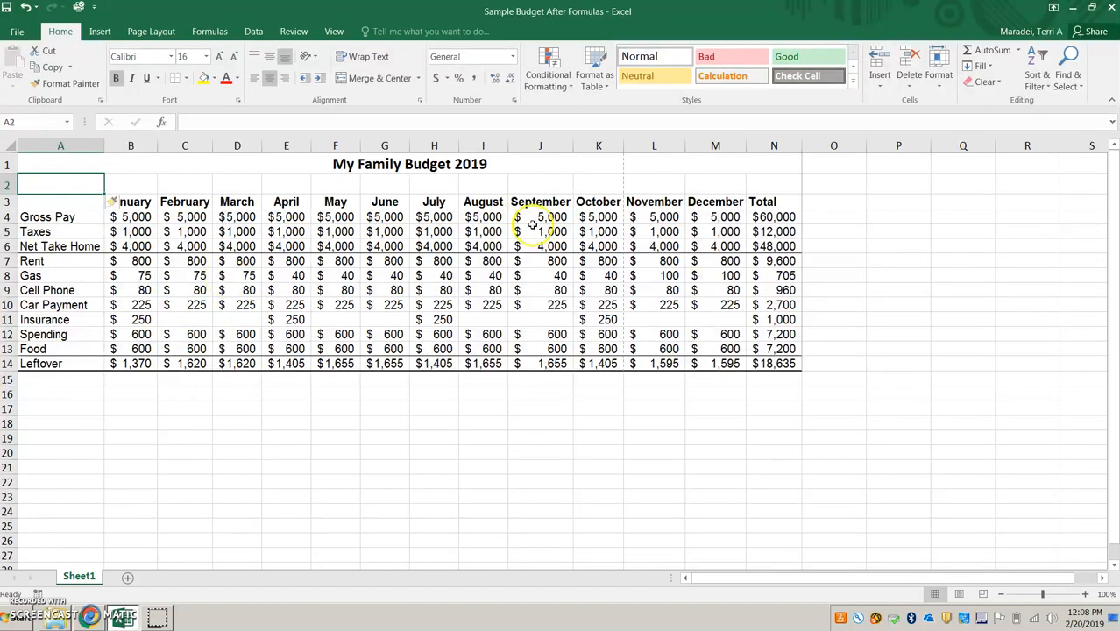
Center the headings from January through Total in B3:N3
drag(145, 195, 654, 211)
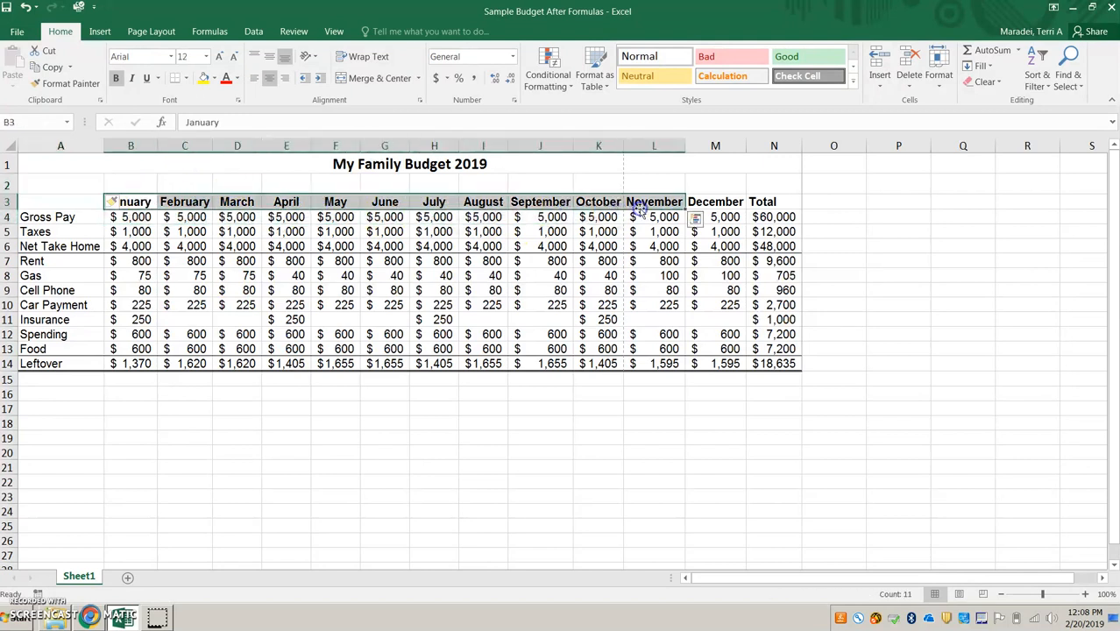
click(610, 244)
click(785, 199)
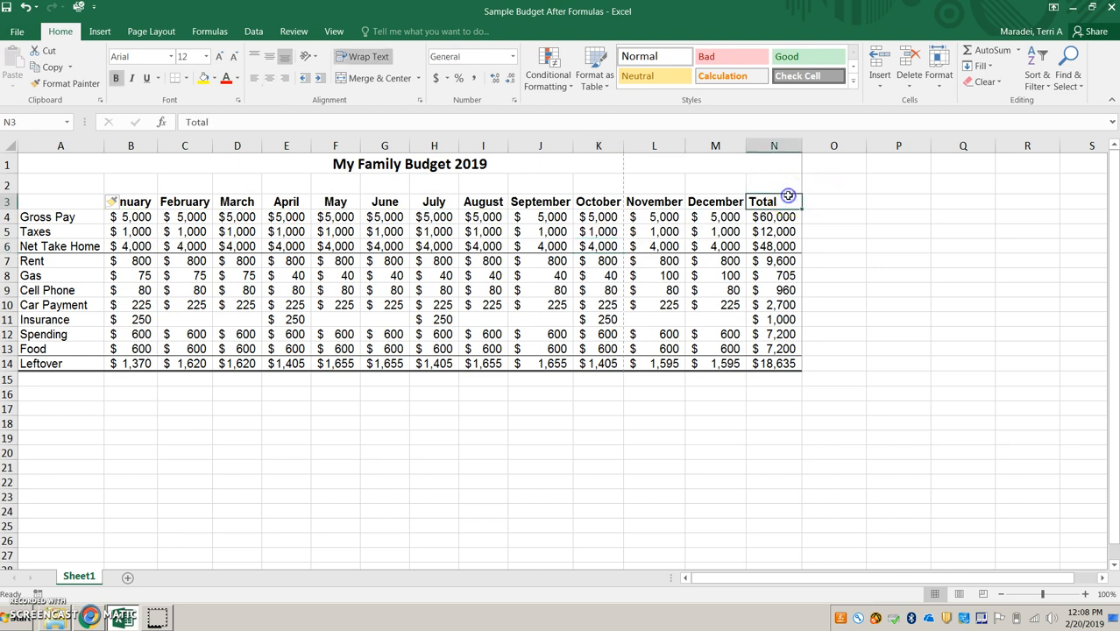
click(151, 201)
drag(162, 200, 776, 214)
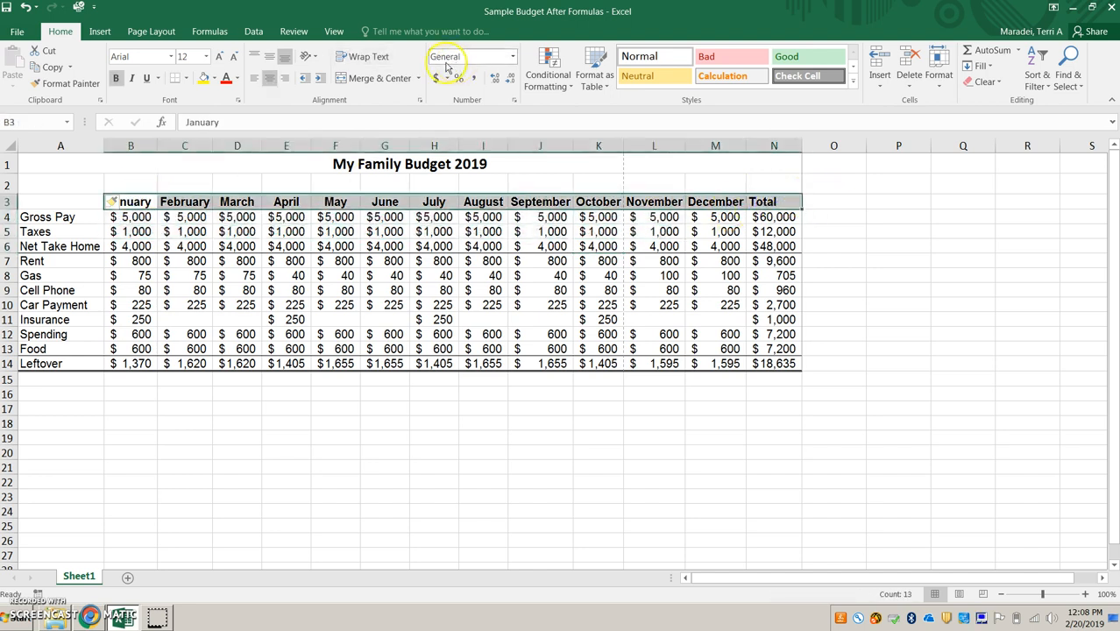
click(269, 81)
click(269, 81)
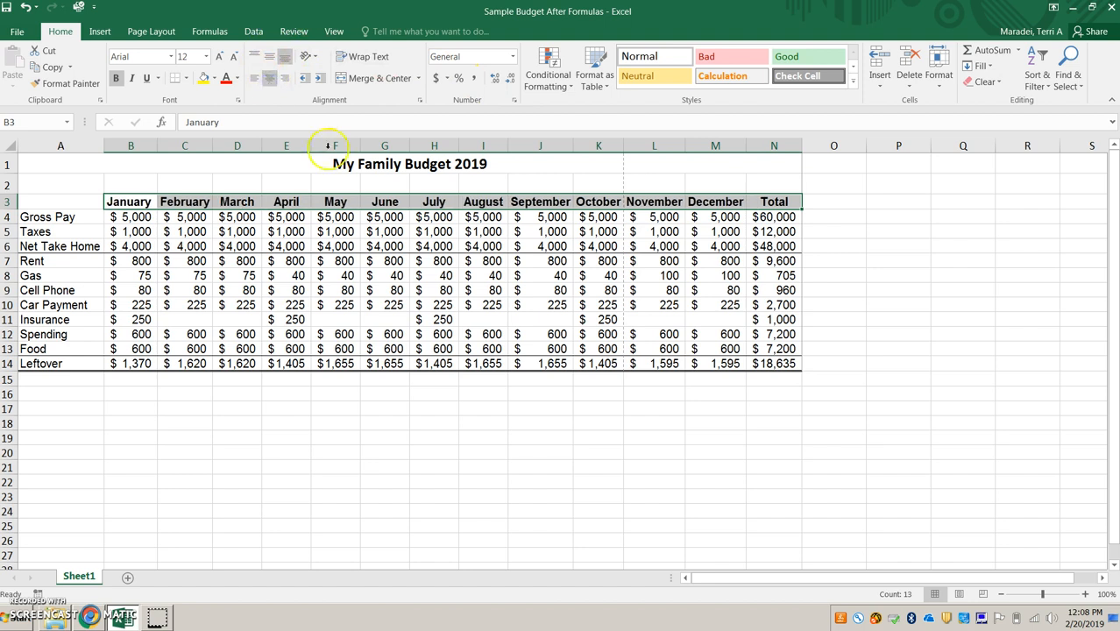
click(334, 182)
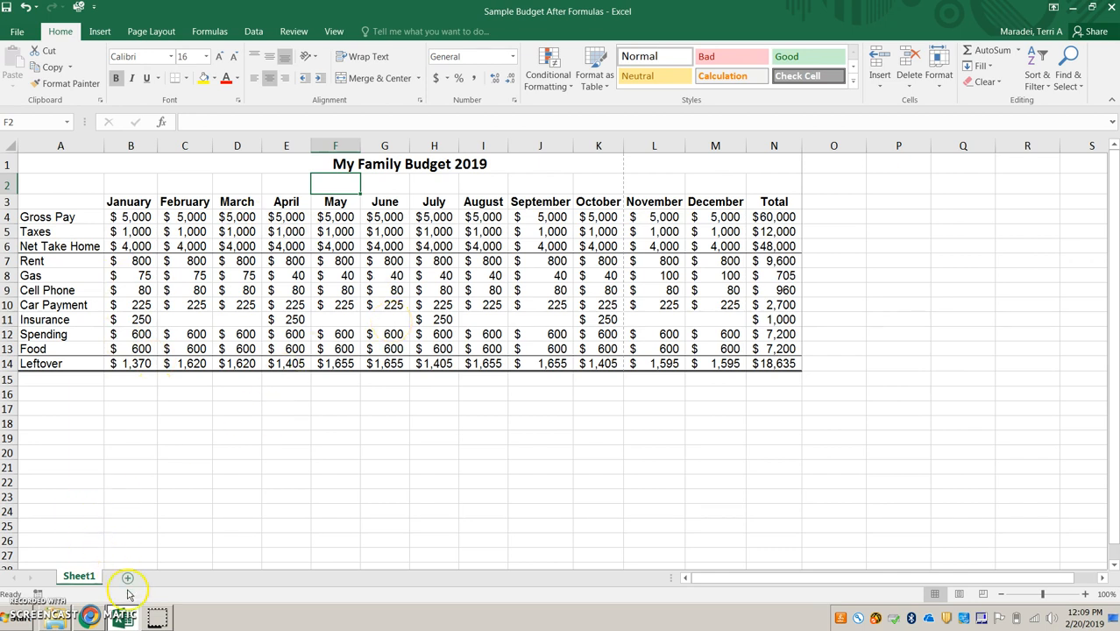
Rename the Sheet1 worksheet as "Family Budget 2019"
right_click(84, 580)
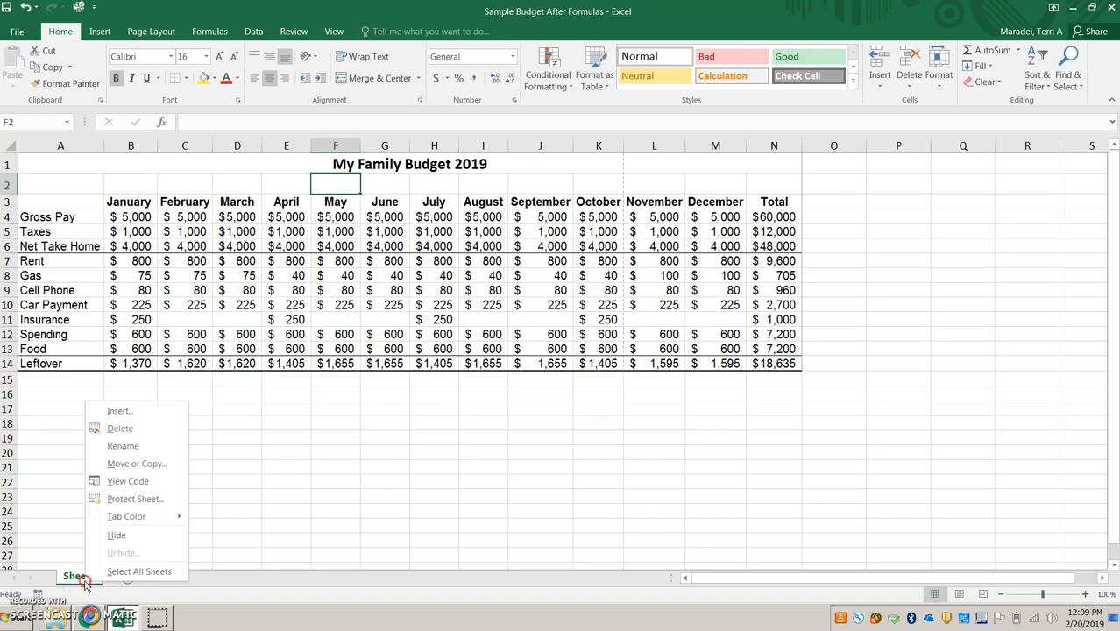
click(129, 448)
text(Family Budget 2019)
key(Return)
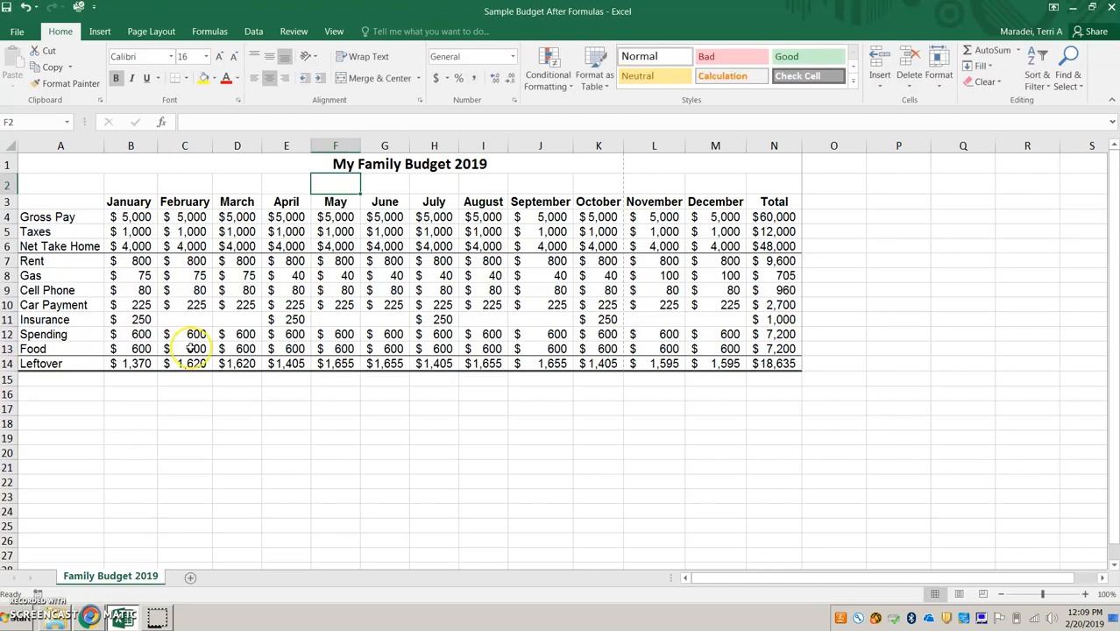
Apply a theme color to the Family Budget 2019 sheet tab
right_click(120, 575)
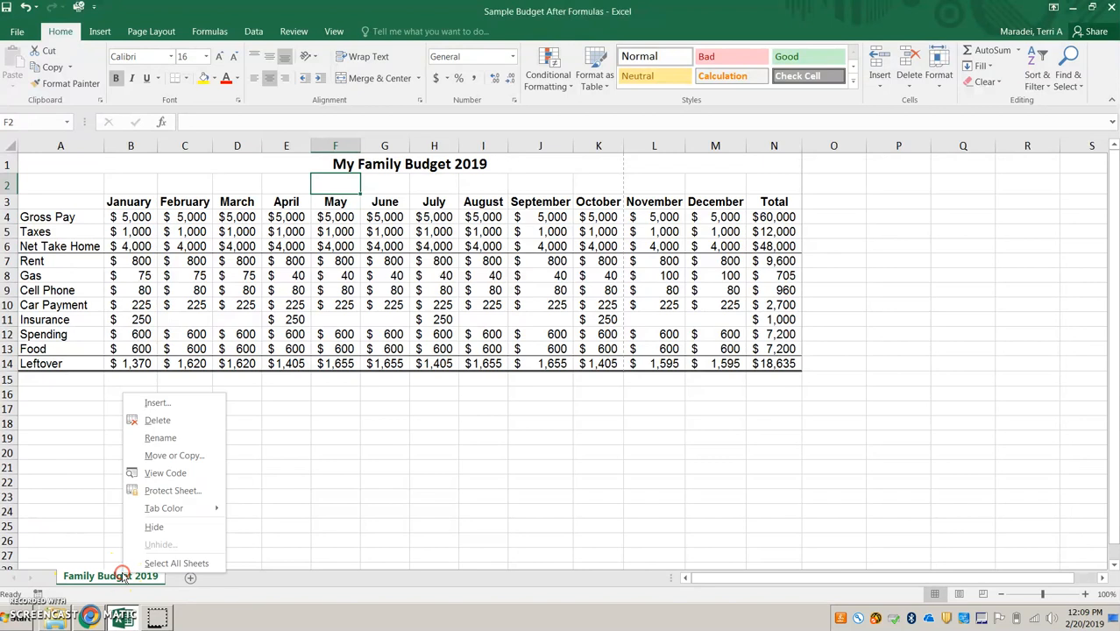
mouse_move(160, 509)
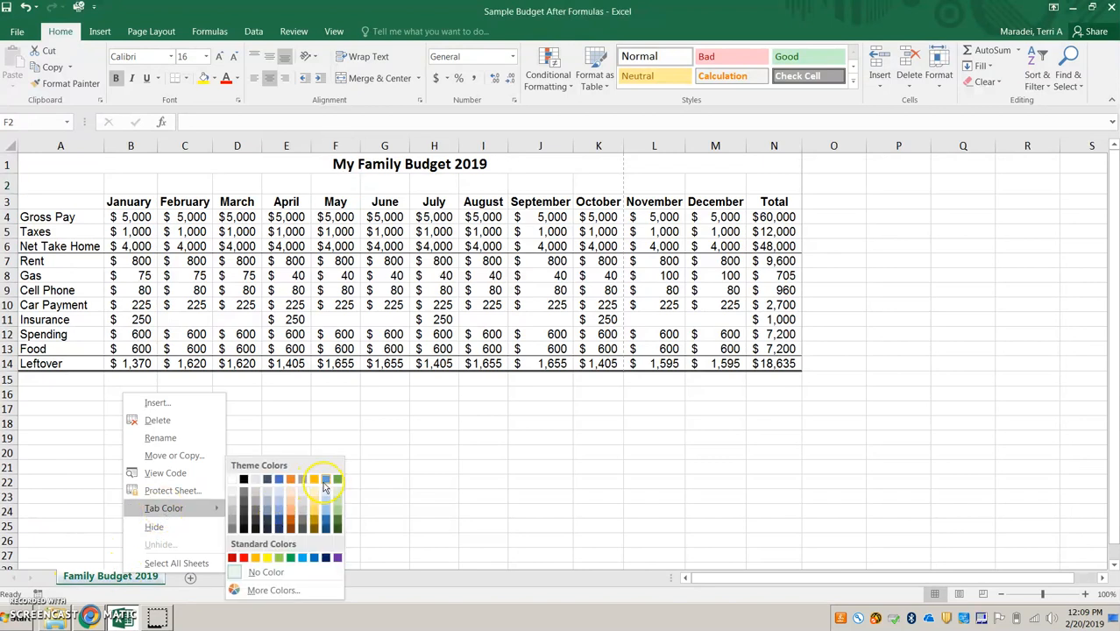
click(331, 480)
click(321, 451)
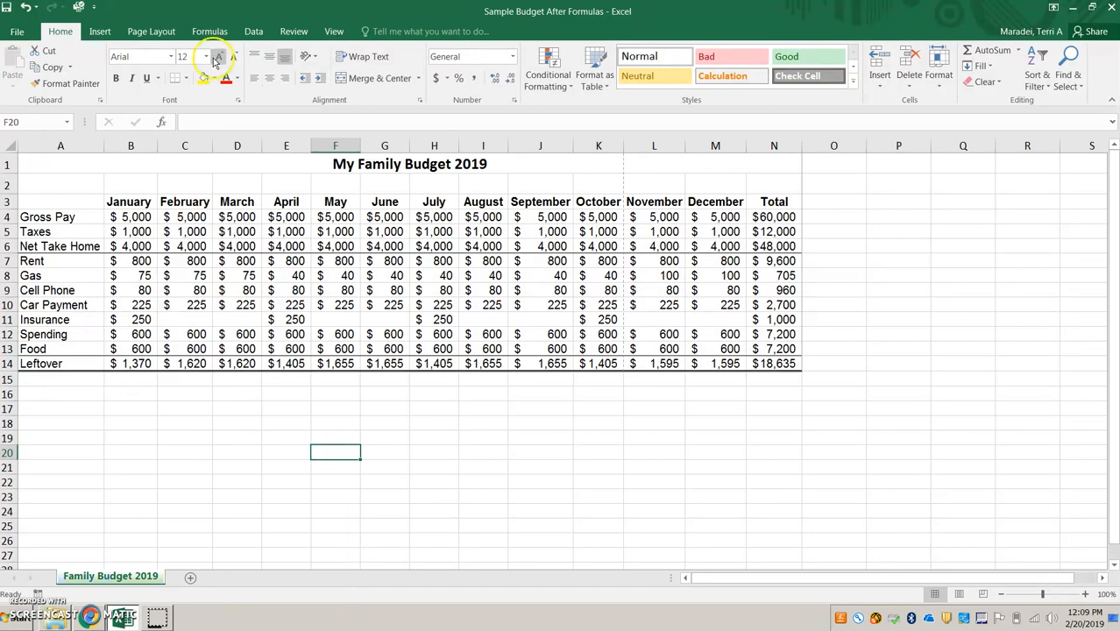
Open the worksheet's header and footer for editing and enter the author's full name in the left footer section
click(100, 32)
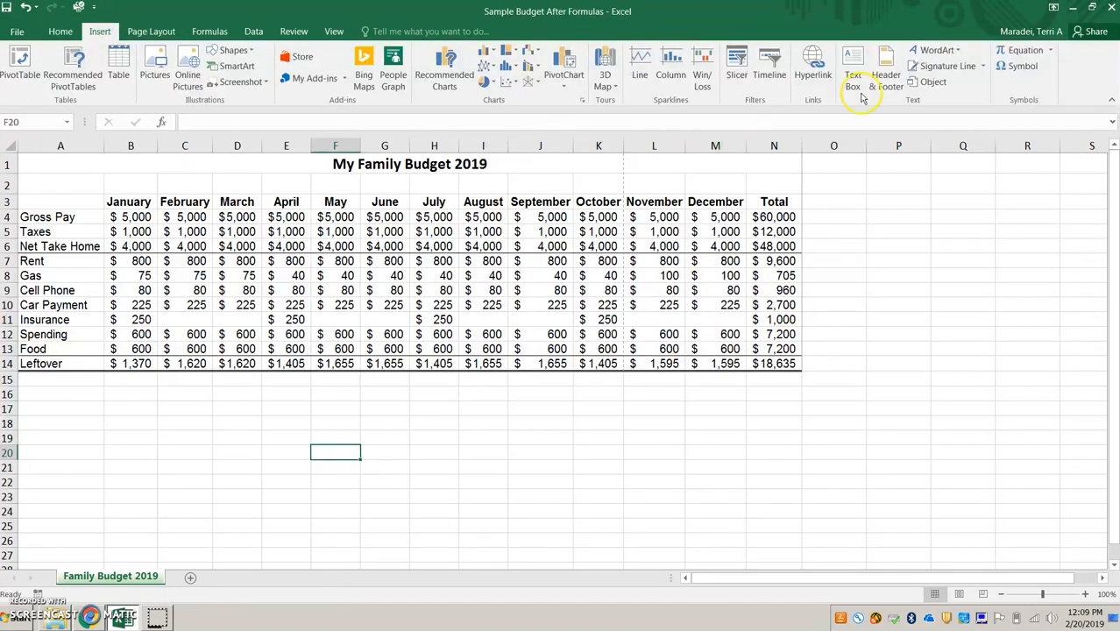
click(887, 85)
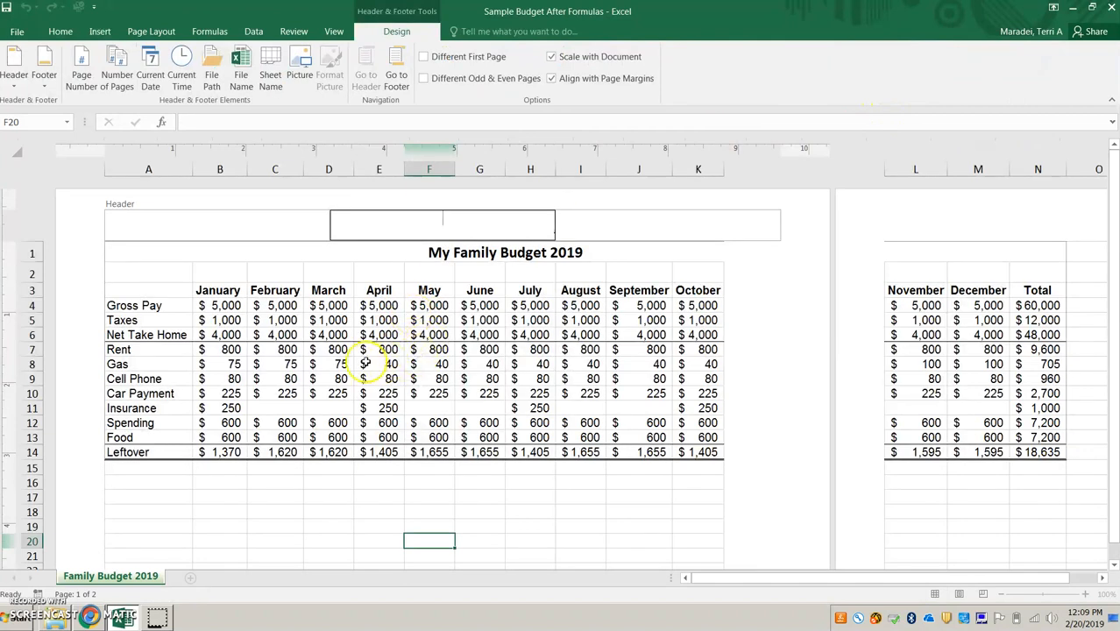
click(346, 422)
key(Down)
key(Down)
key(Down)
key(Down)
key(Down)
key(Down)
key(Down)
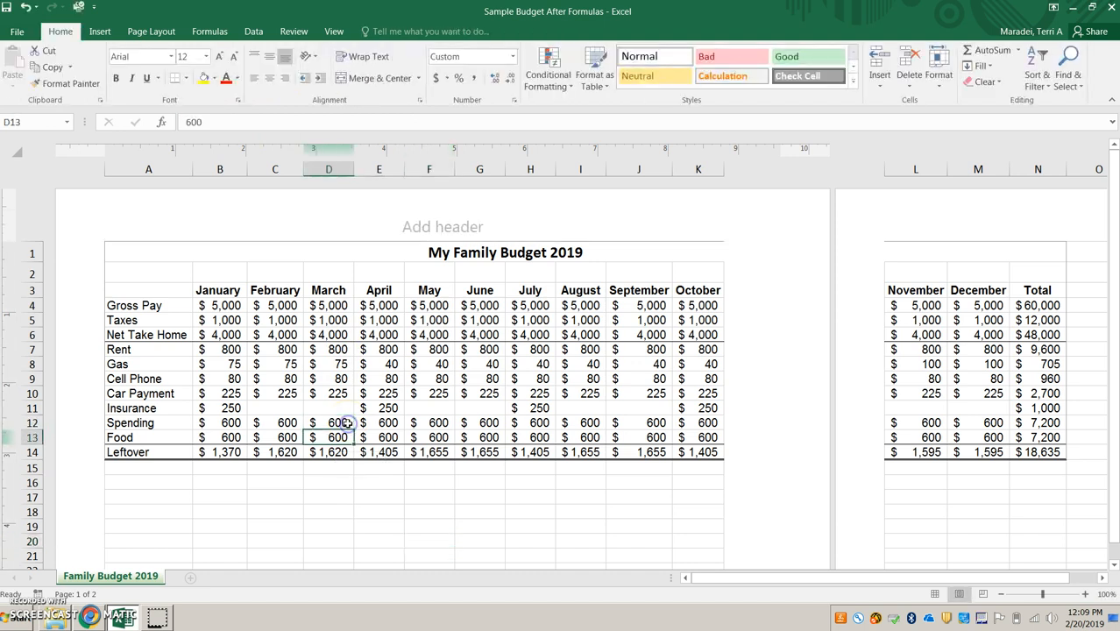
key(Down)
key(Down)
key(Down)
key(Down)
key(Down)
key(Down)
key(Down)
key(Down)
key(Down)
key(Down)
key(Down)
key(Down)
key(Down)
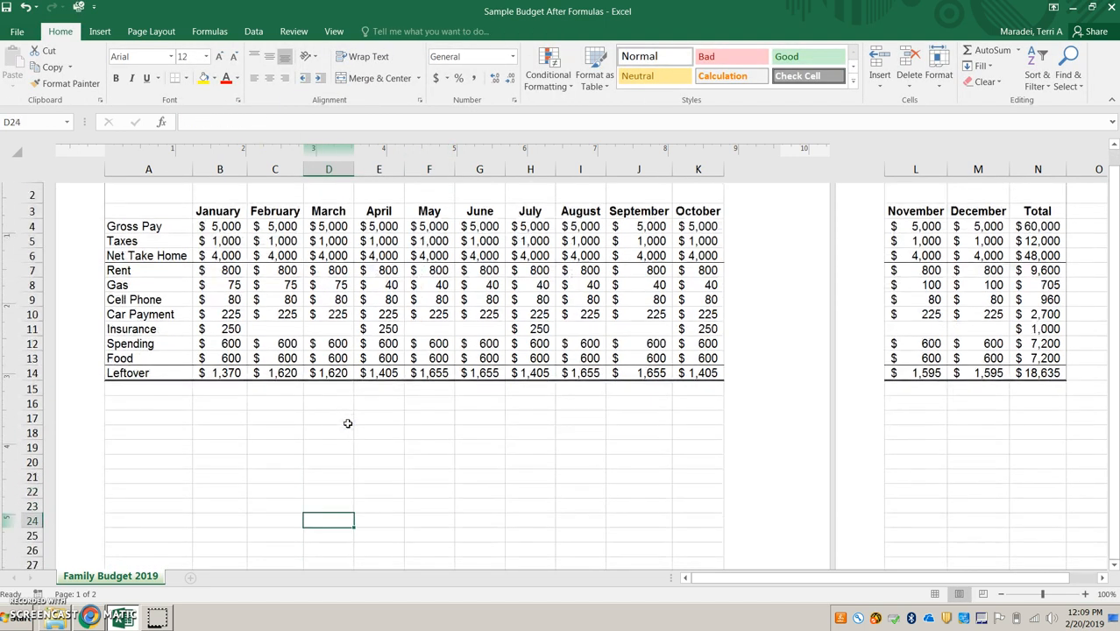
key(Down)
key(Down)
key(Down)
key(Down)
key(Down)
key(Down)
key(Down)
key(Down)
key(Down)
key(Down)
key(Down)
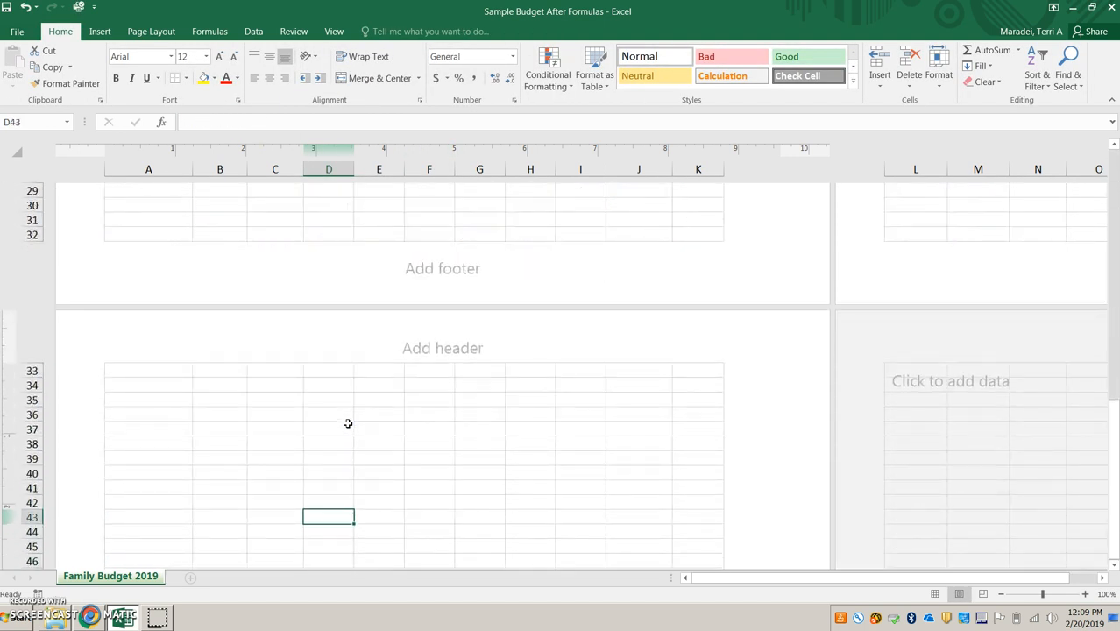
click(169, 256)
text(Terri Maradei)
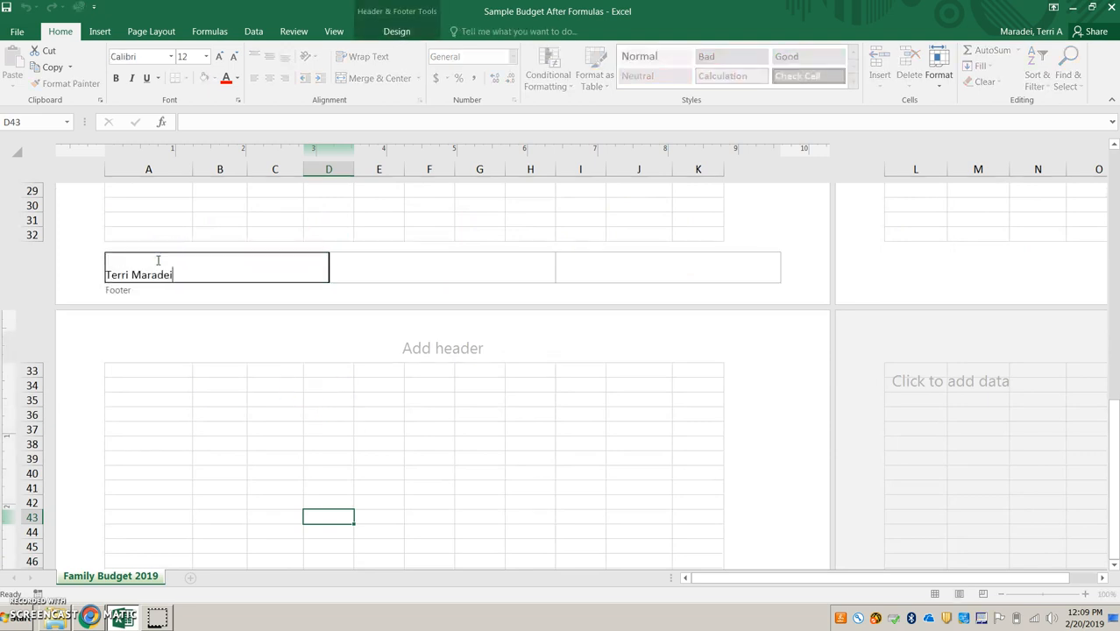
key(Tab)
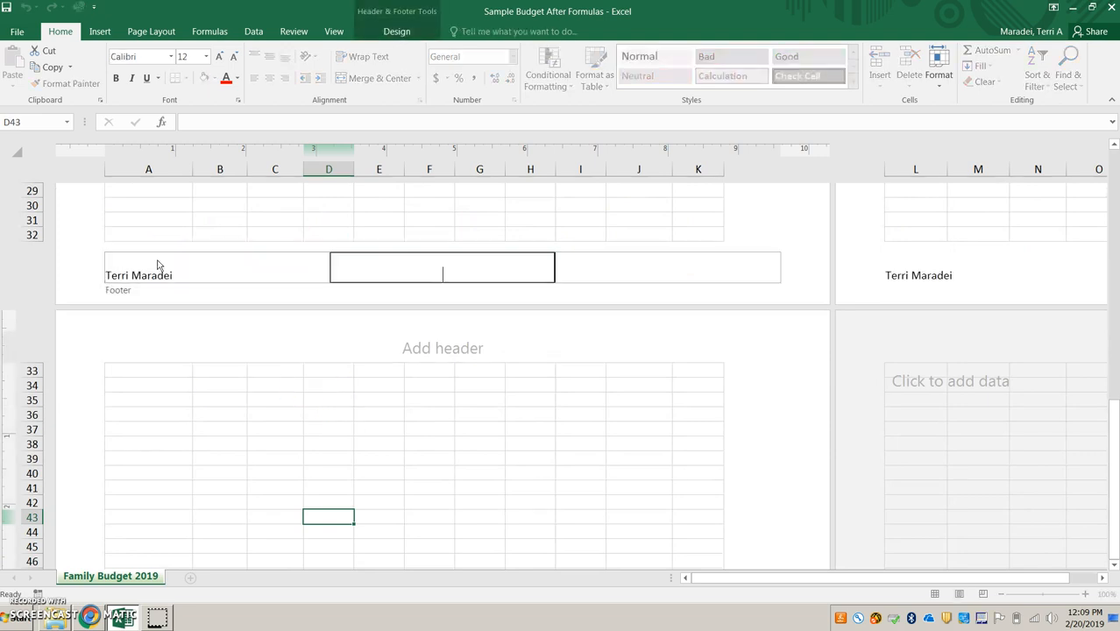
Add the sheet name field to the center footer section
click(410, 254)
click(99, 585)
click(399, 31)
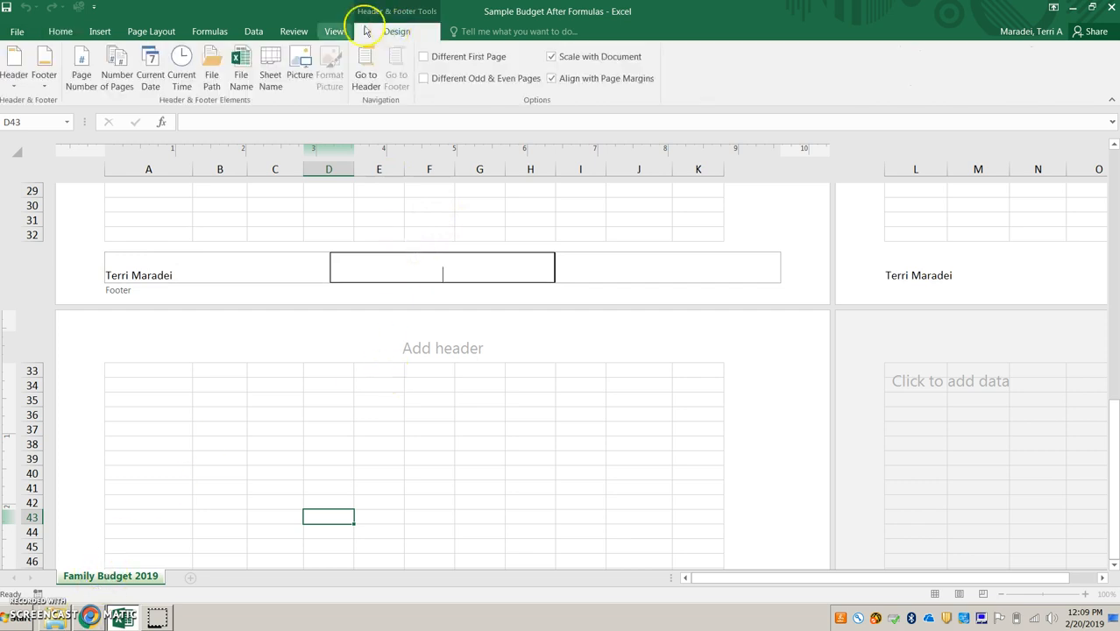
click(211, 88)
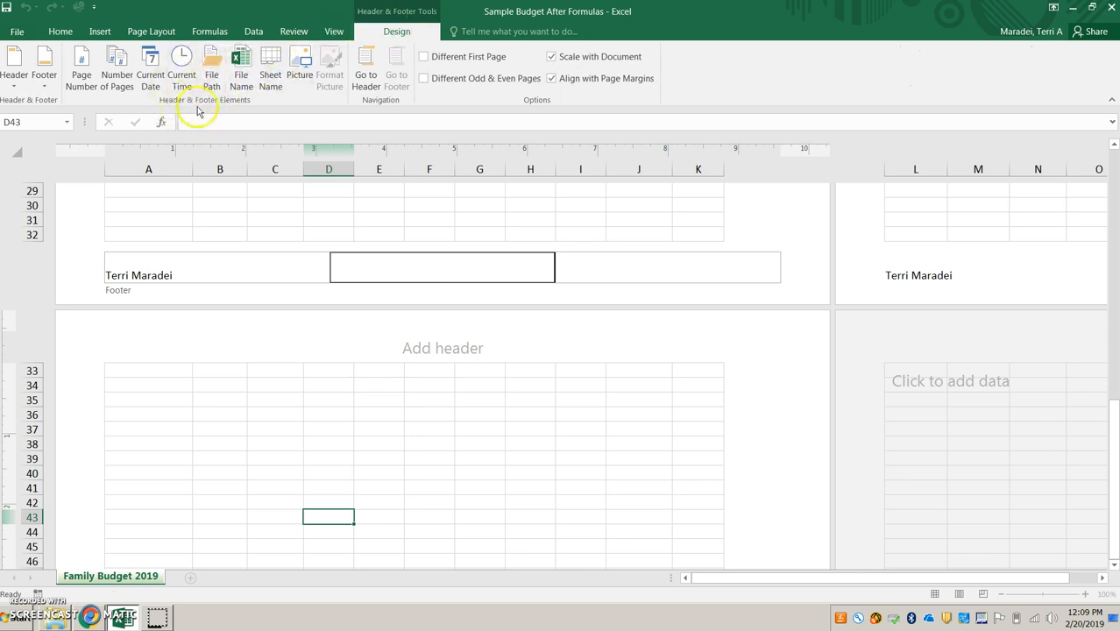
click(242, 70)
click(270, 69)
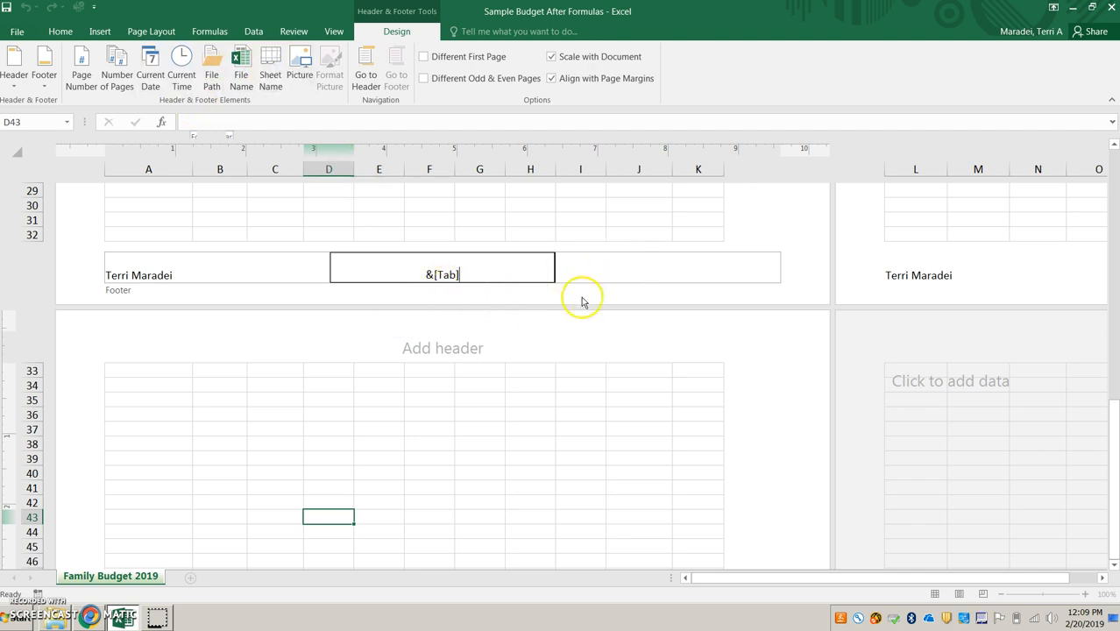
Add the page number field to the right footer section and leave the footer
click(672, 275)
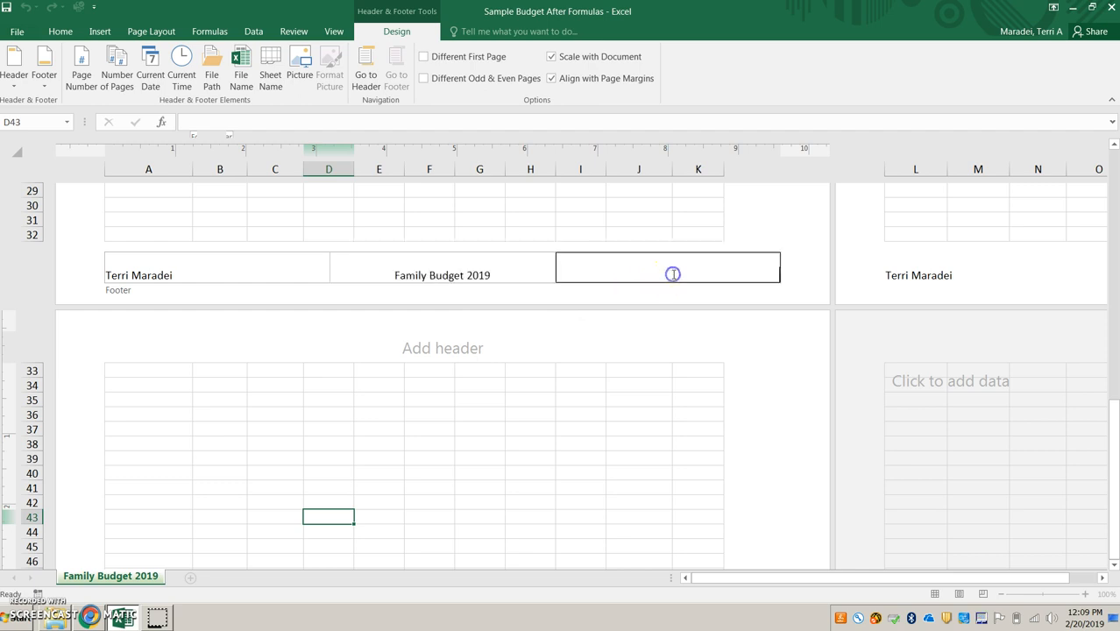
click(83, 62)
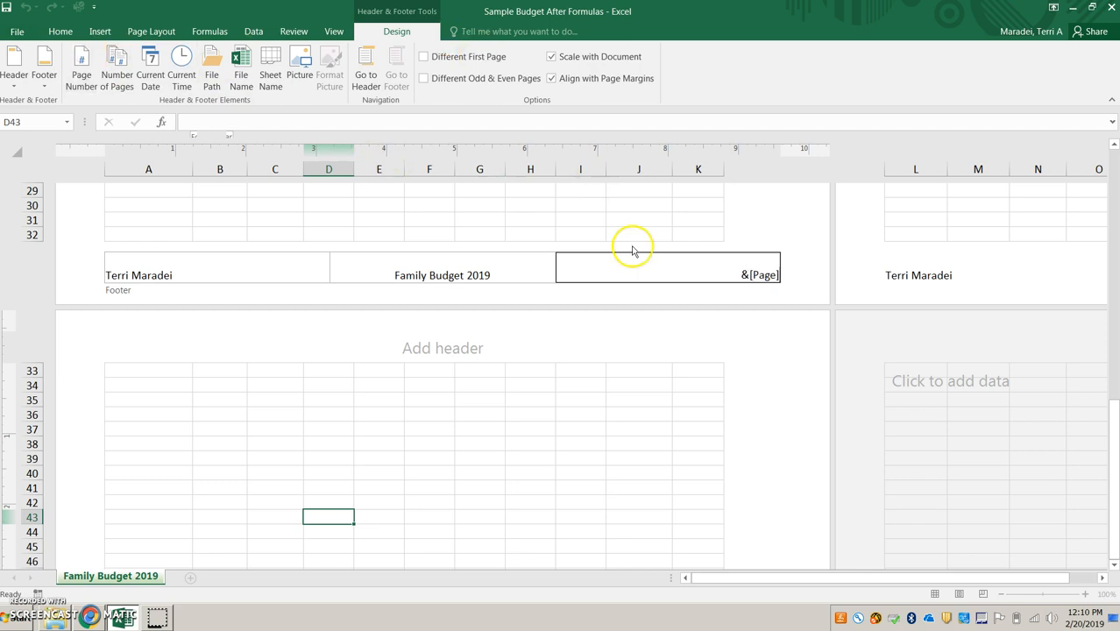
click(557, 221)
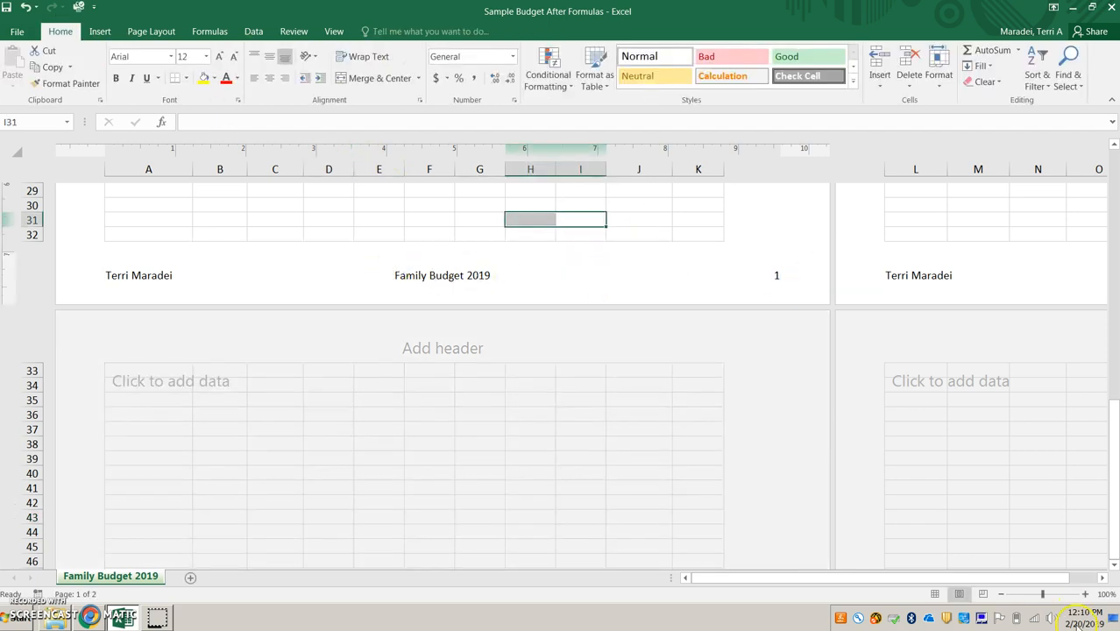
Return the worksheet to Normal view and go back to the title in cell A1
click(936, 596)
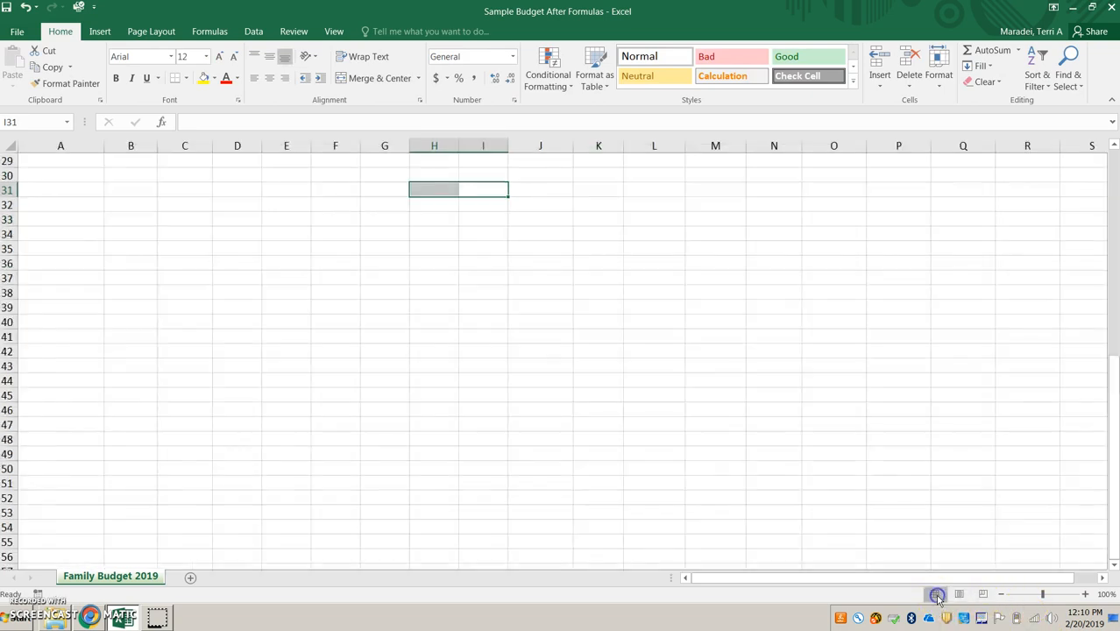
click(574, 414)
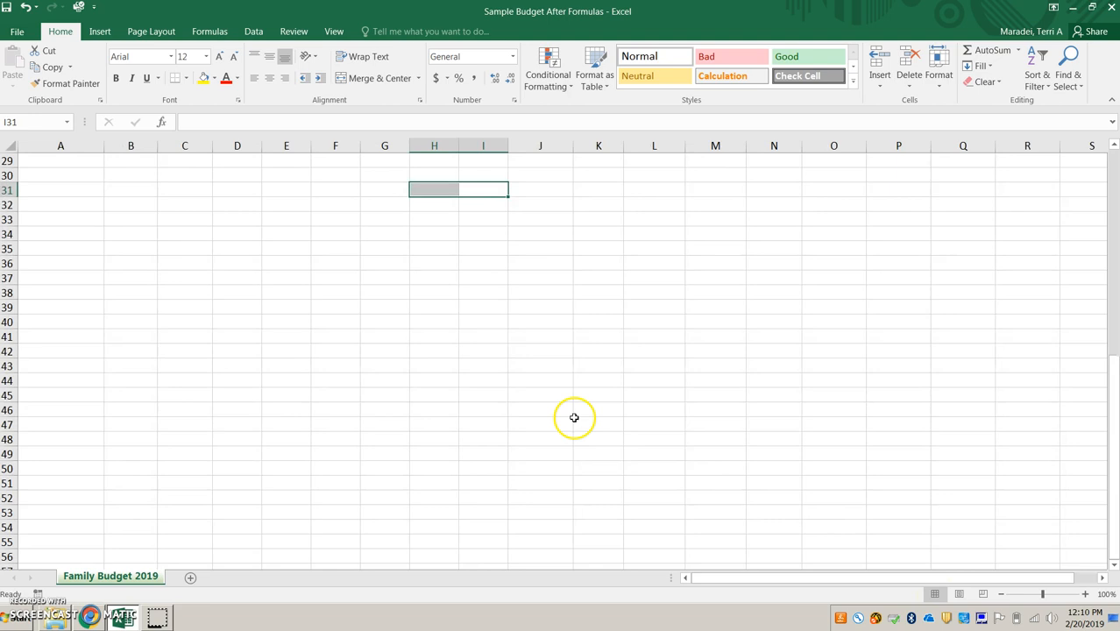
key(Up)
key(Up)
key(Up)
key(Up)
key(Up)
key(Up)
key(Up)
key(Up)
key(Up)
key(Up)
key(Up)
key(Up)
key(Up)
key(Up)
key(Up)
key(Up)
key(Up)
key(Up)
key(Up)
key(Up)
key(Up)
key(Up)
key(Up)
key(Up)
key(Up)
key(Up)
key(Up)
key(Up)
key(Up)
key(Up)
key(Up)
key(Up)
key(Up)
key(Up)
key(Up)
key(Up)
key(Up)
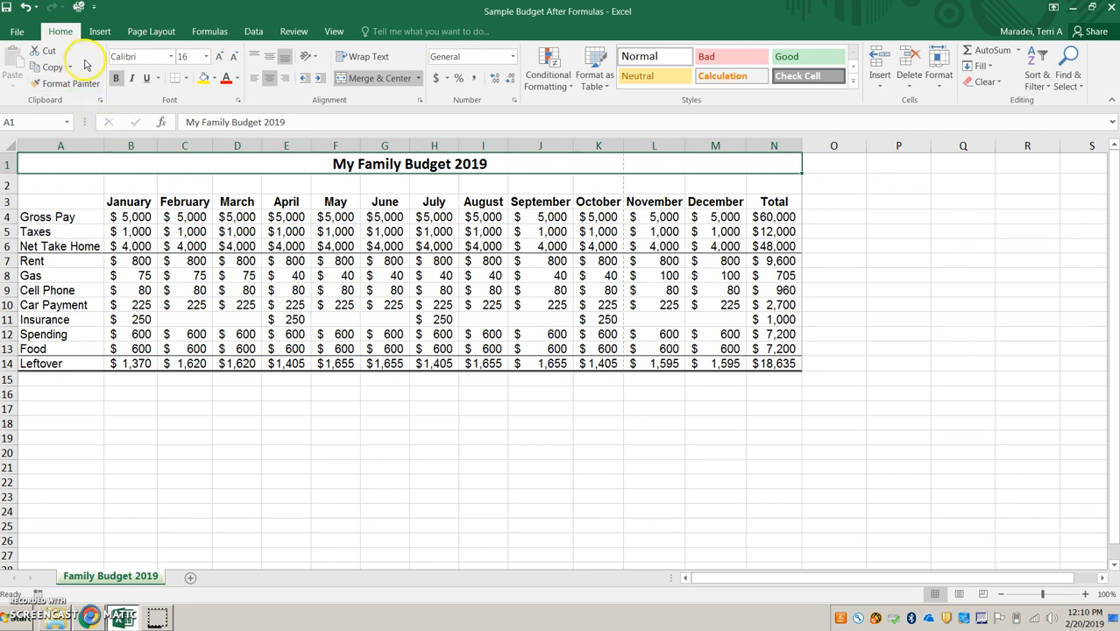
Set the worksheet's page orientation to Landscape
click(146, 35)
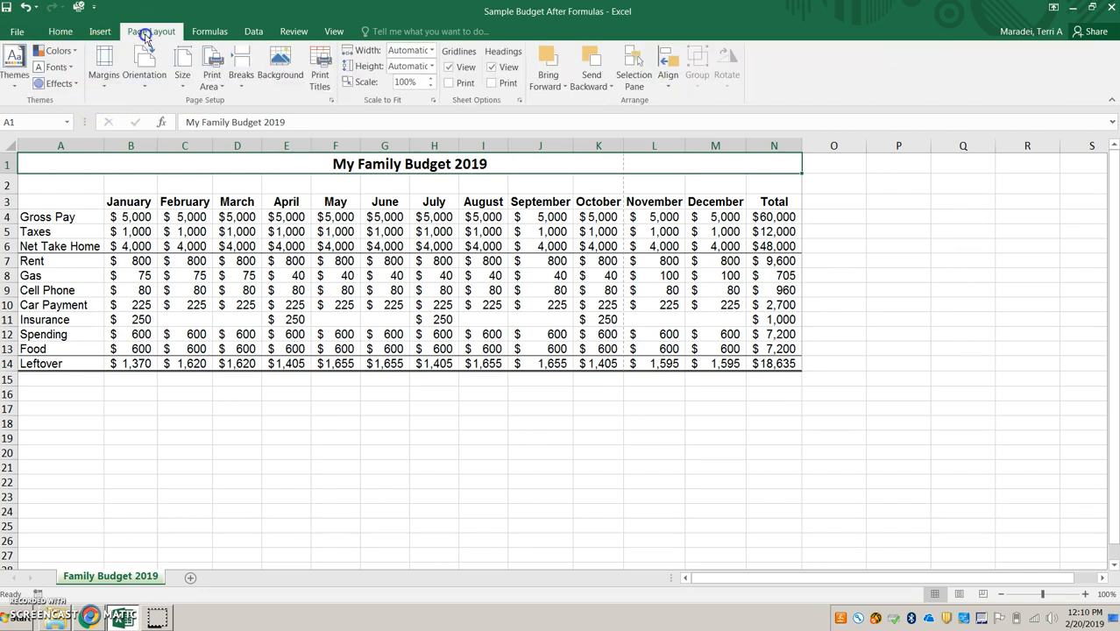
click(146, 79)
click(166, 144)
Center the worksheet horizontally and vertically on the printed page, check it in the print preview and return to the sheet
click(107, 78)
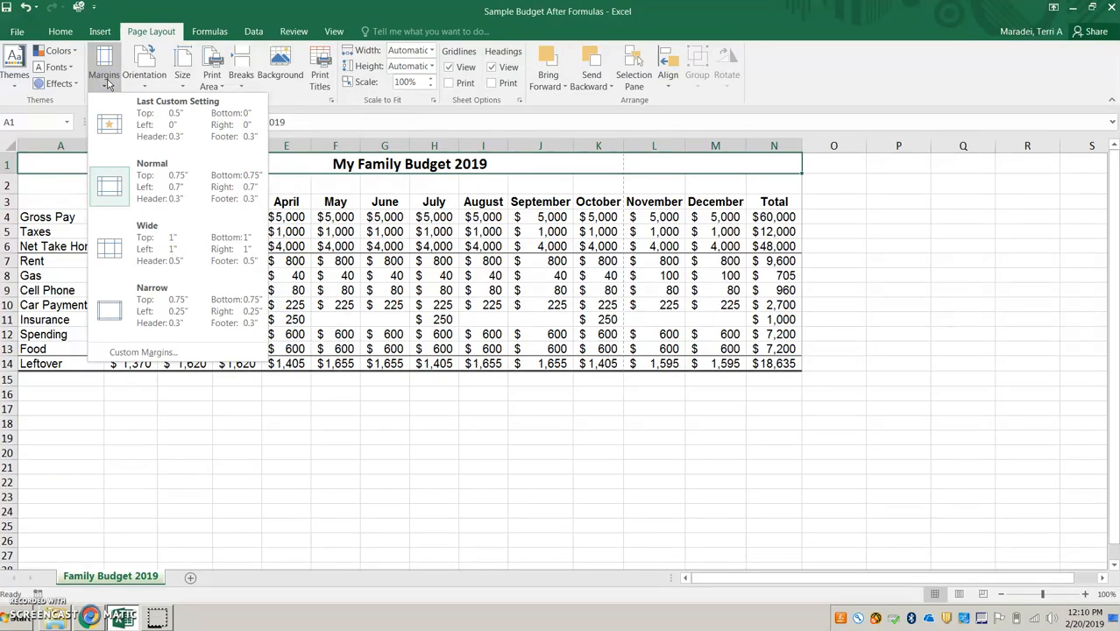
click(141, 351)
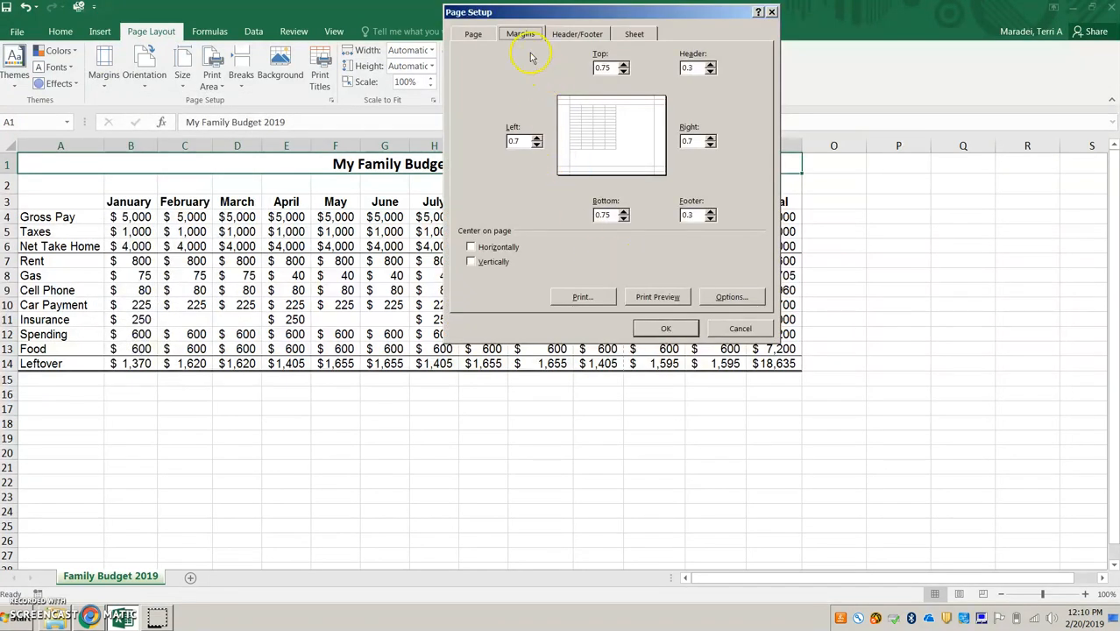
click(500, 14)
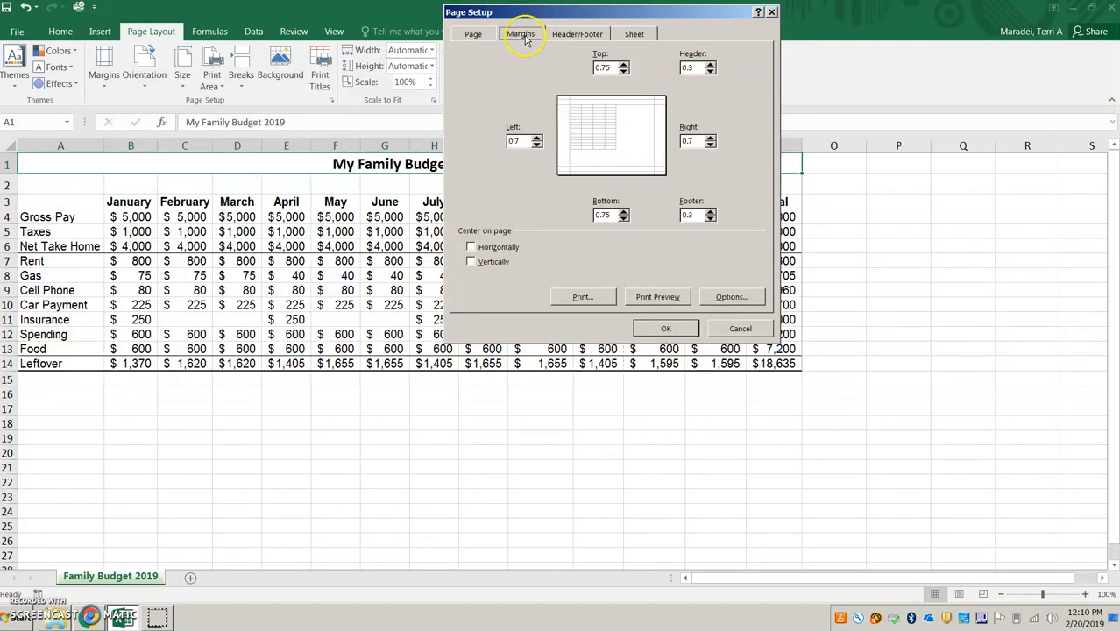
click(472, 248)
click(471, 262)
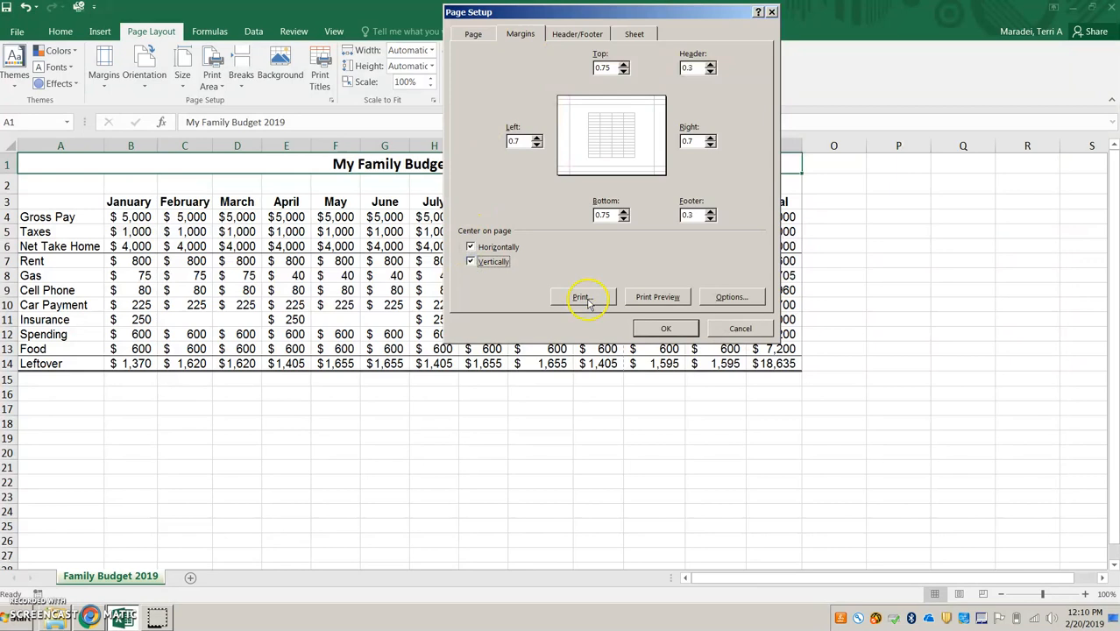
click(668, 296)
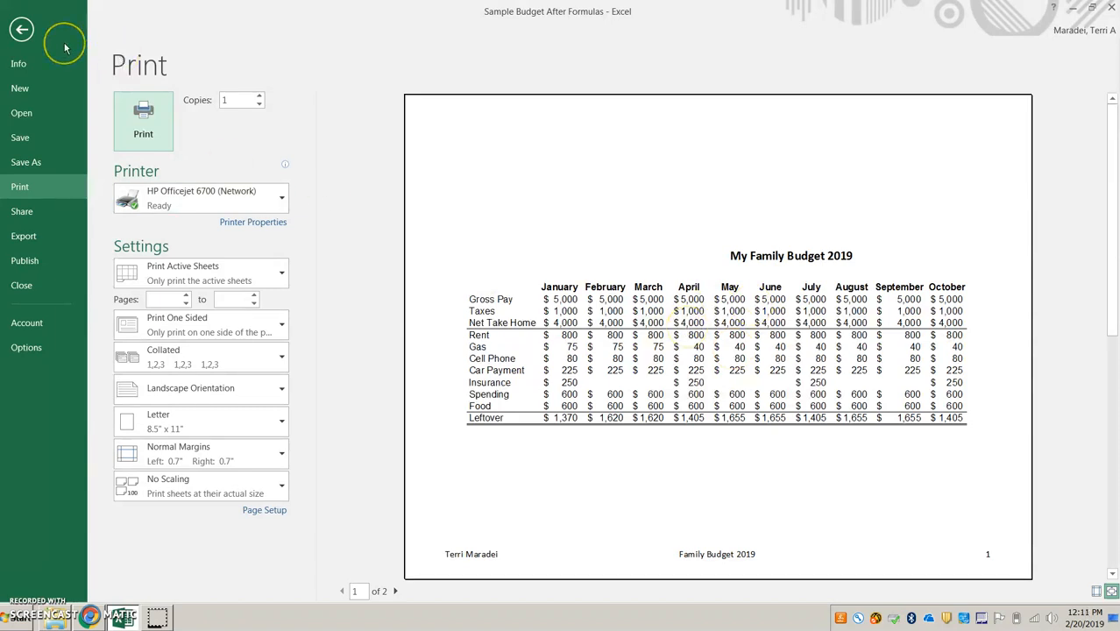
click(21, 29)
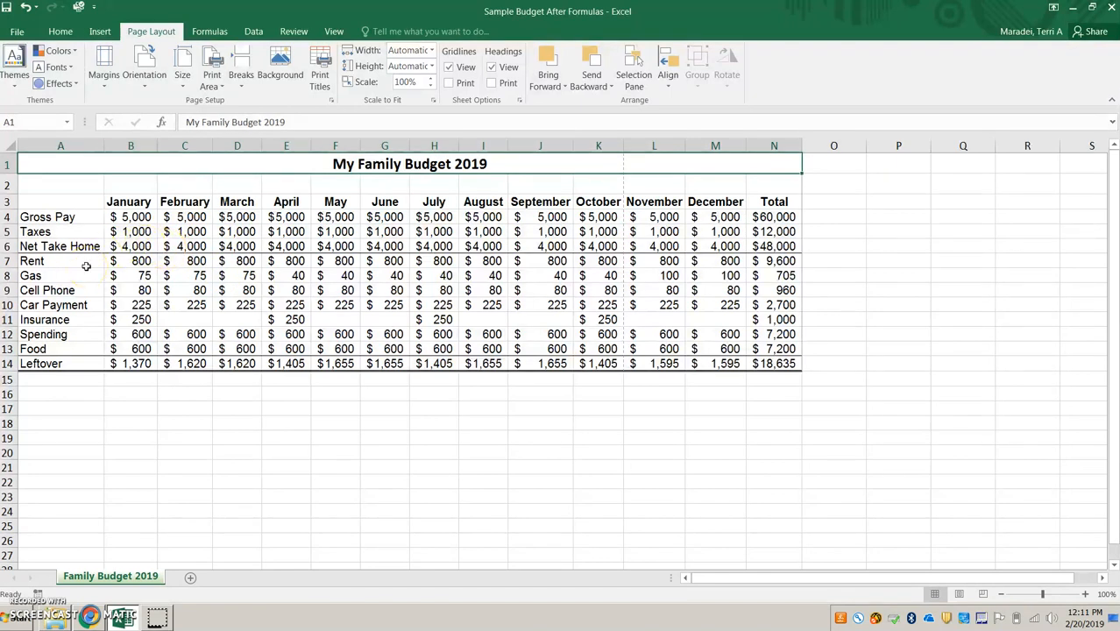
Insert a 2-D pie chart from the expense names in A7:A13 and their totals in N7:N13
drag(83, 263, 78, 347)
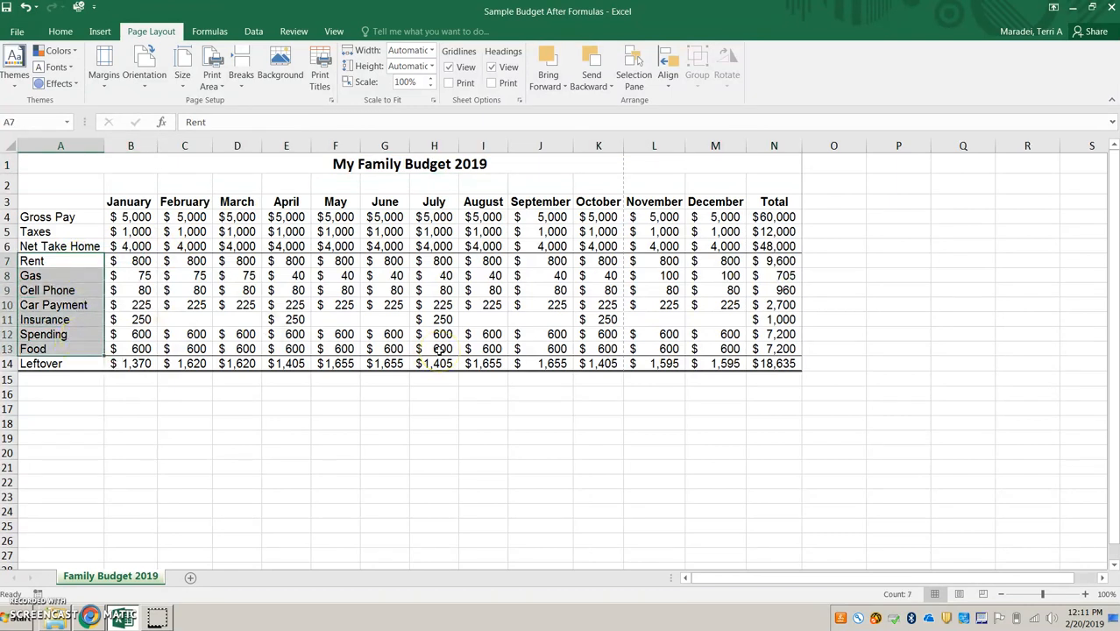
drag(776, 261, 789, 346)
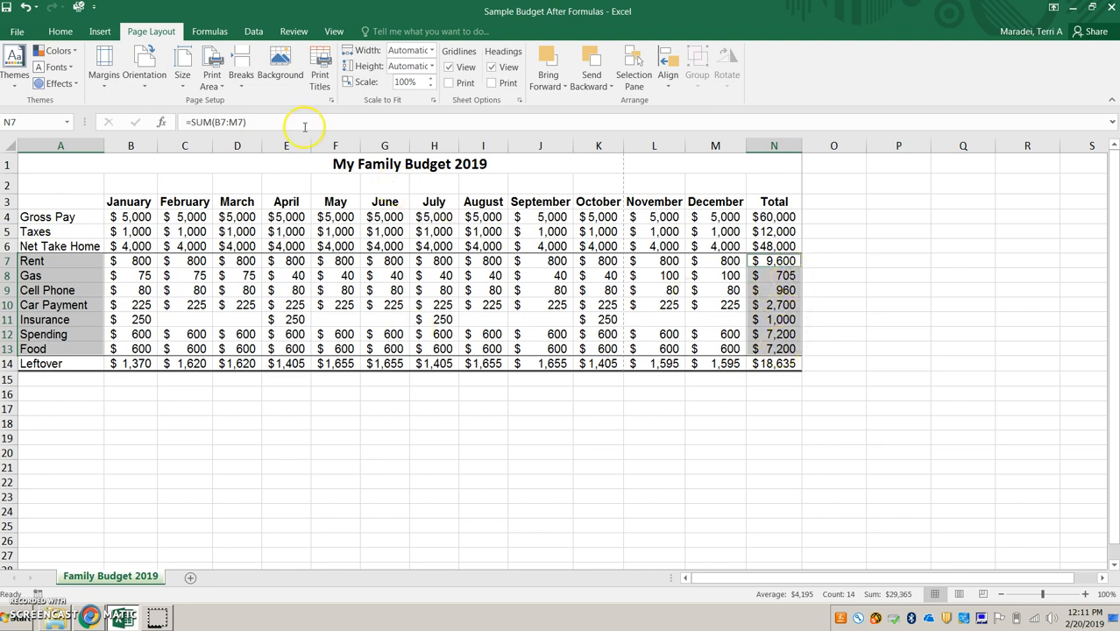
click(101, 30)
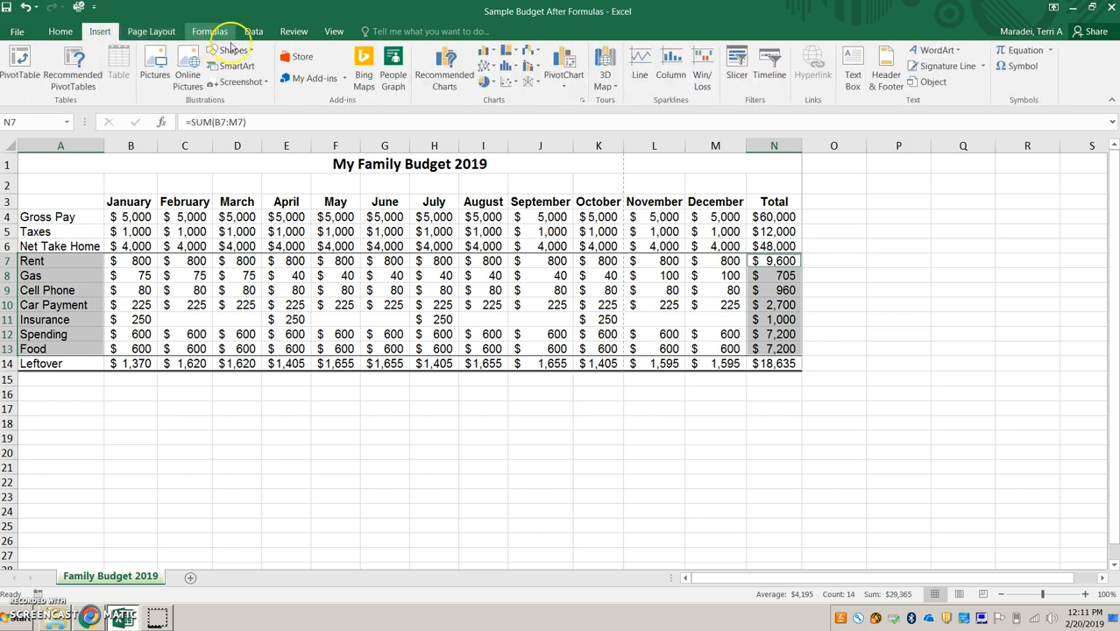
click(484, 81)
click(497, 122)
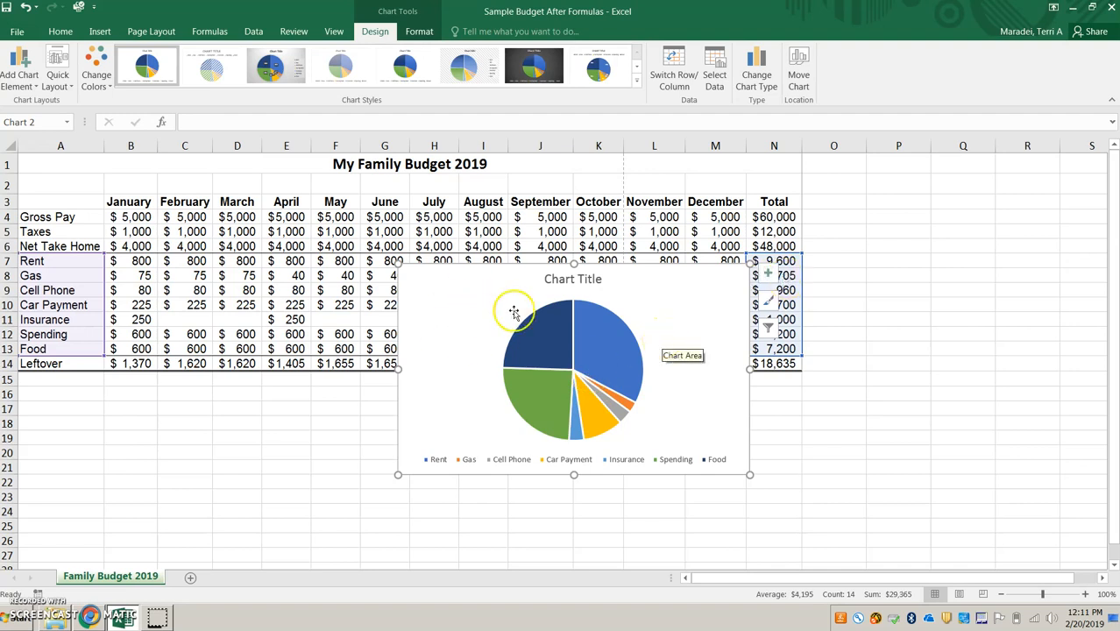
Move the pie chart to a new sheet named Pie Chart Budget 2019 and apply the quick layout with title, percentages and side legend
click(799, 75)
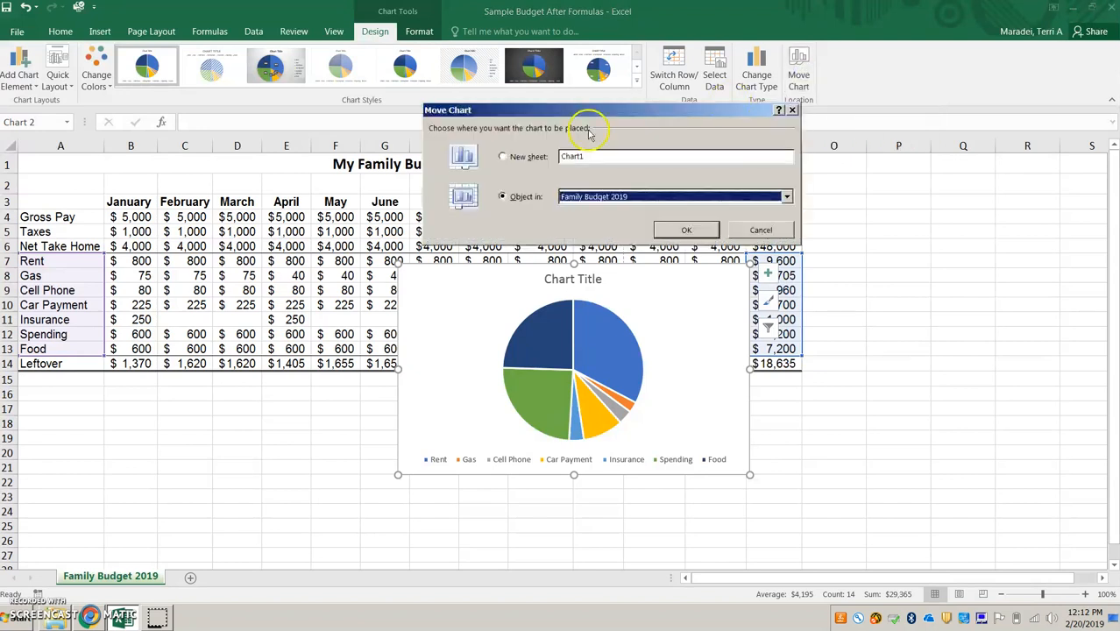
click(513, 156)
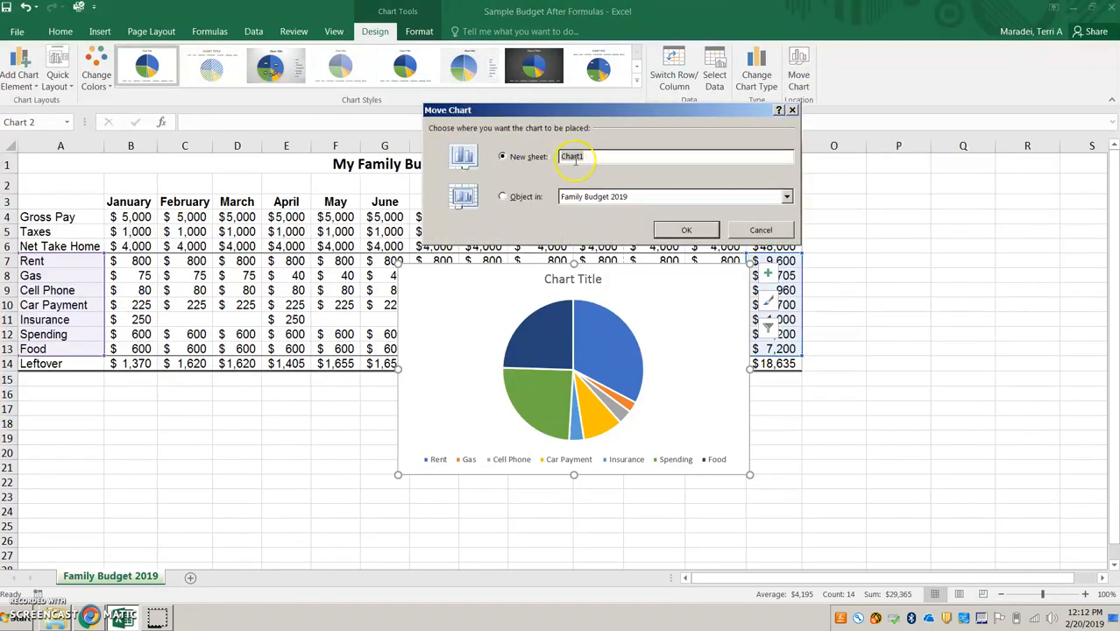
text(Pie)
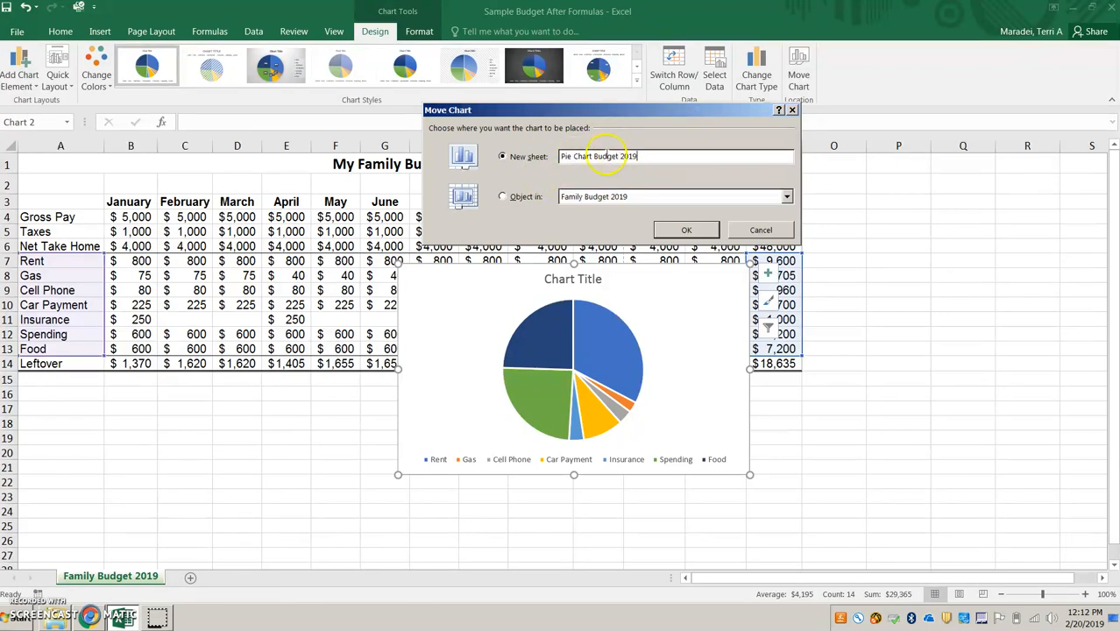
click(686, 229)
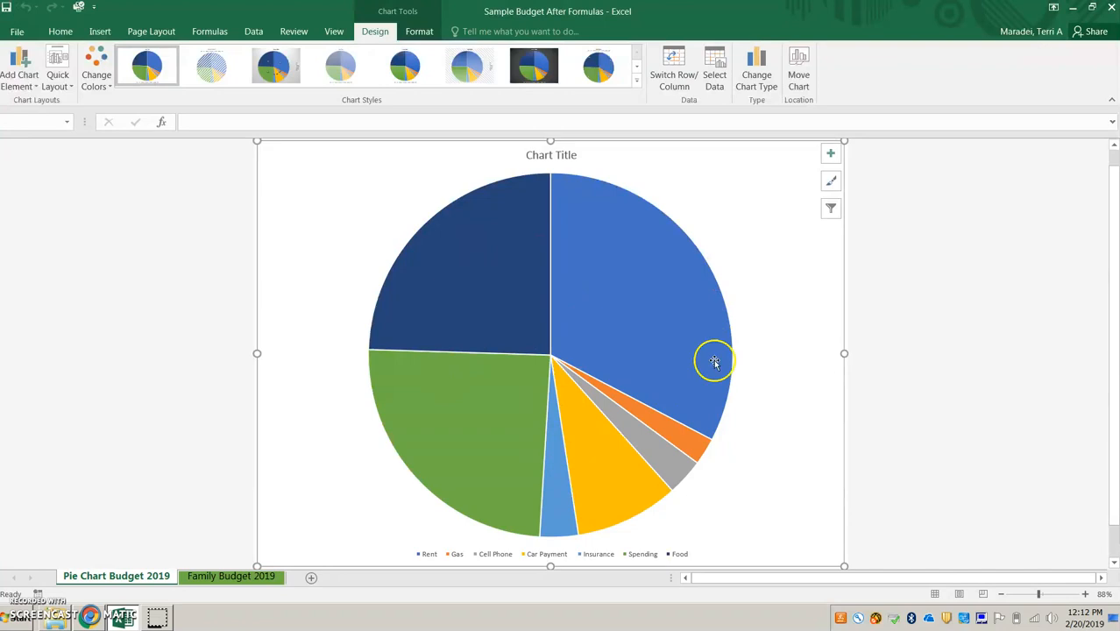
click(63, 88)
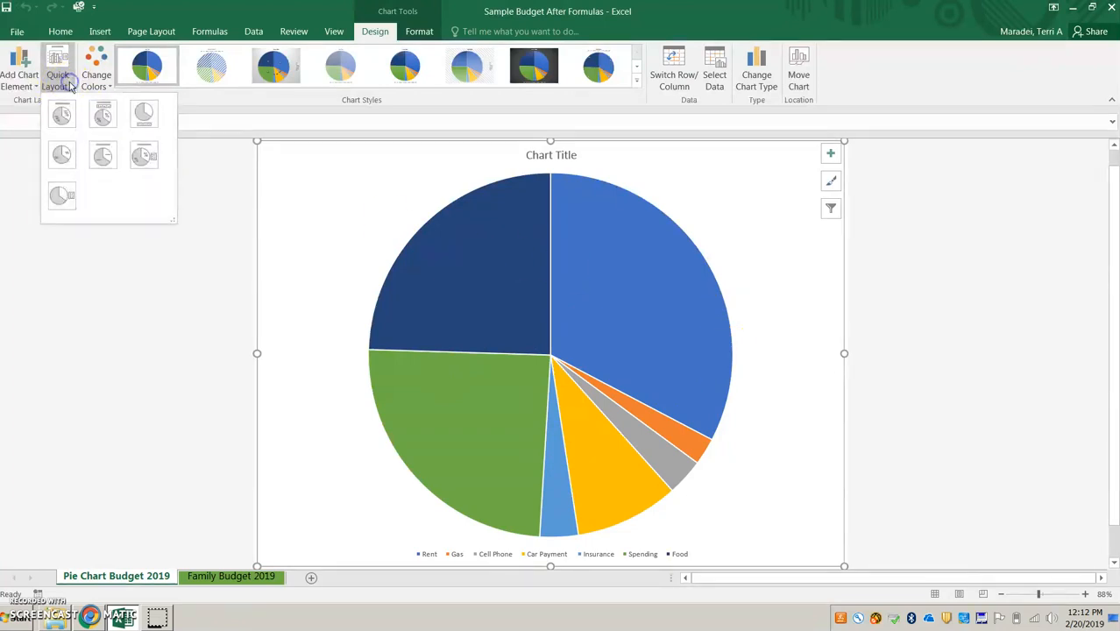
click(145, 157)
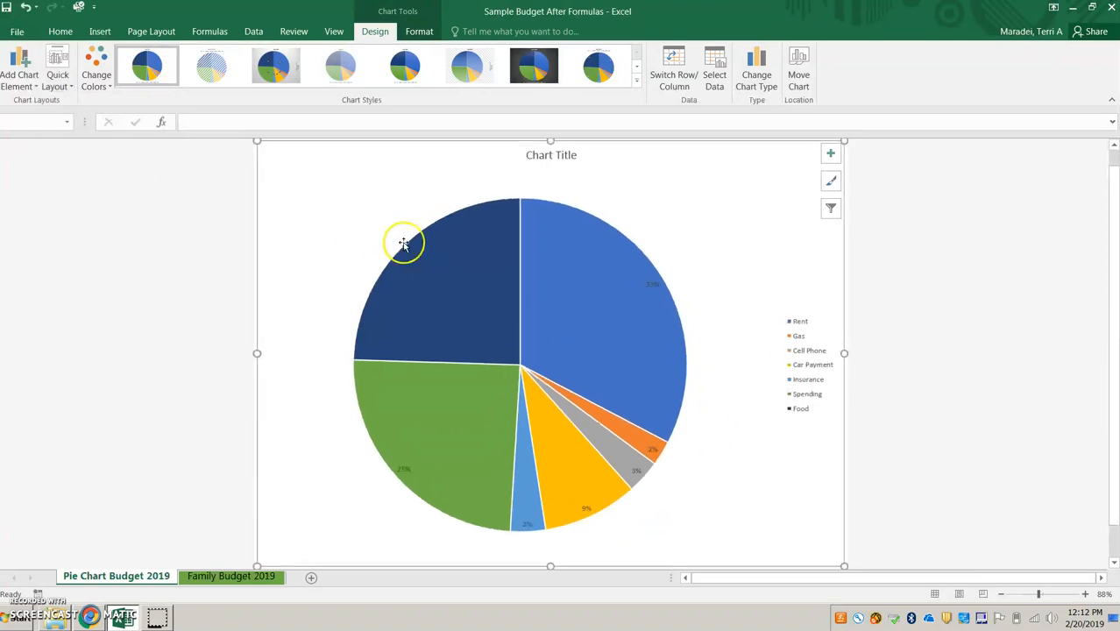
Replace the placeholder title of the pie chart with "2019 Expenses"
click(538, 156)
double_click(538, 156)
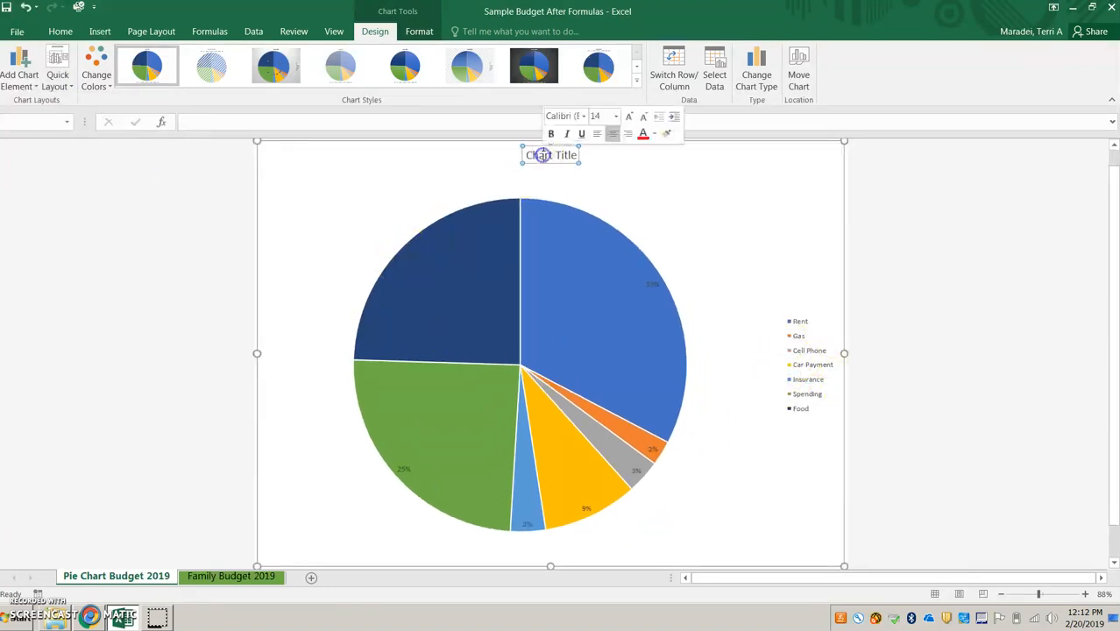
click(543, 155)
key(Delete)
key(Delete)
key(Delete)
key(Delete)
key(Delete)
key(Delete)
key(Delete)
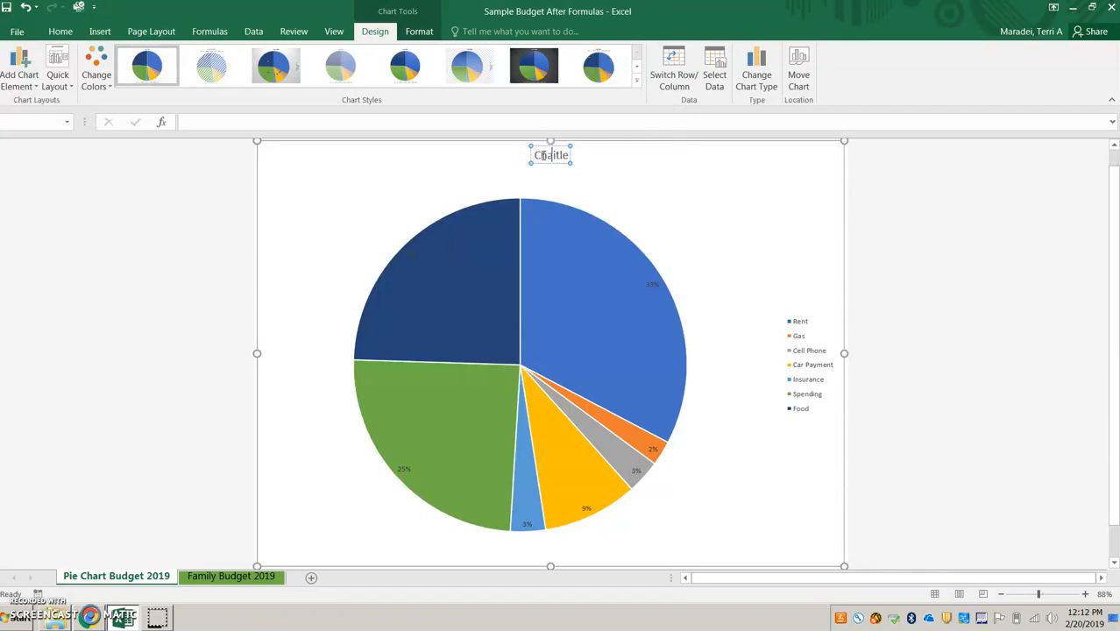
key(BackSpace)
key(BackSpace)
key(BackSpace)
key(Delete)
text(2019)
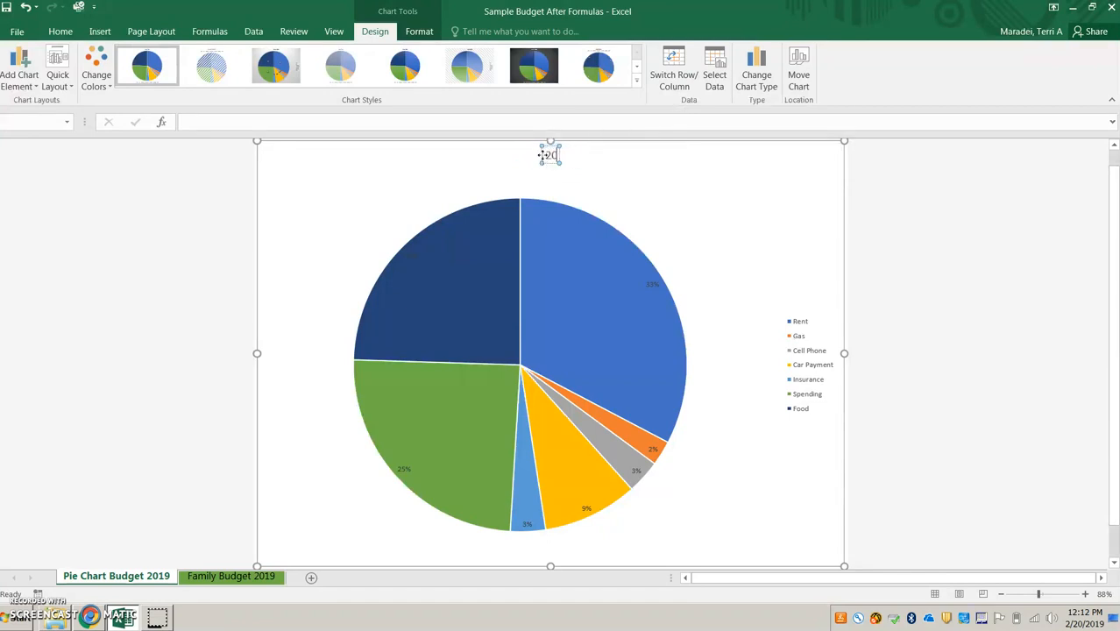
text( Expenses)
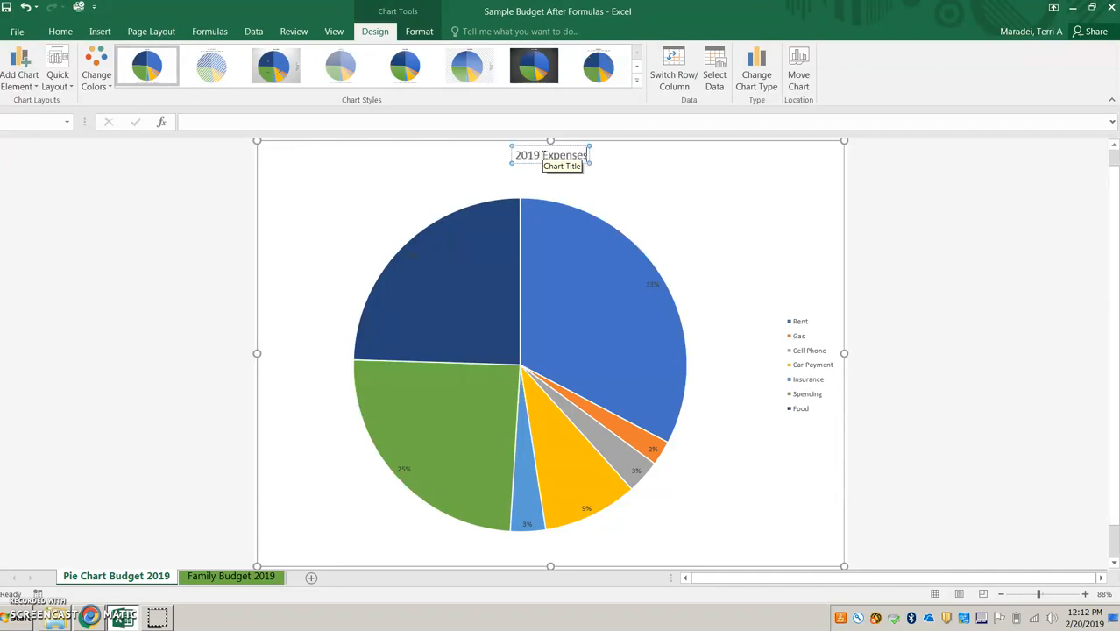
Color the Pie Chart Budget 2019 sheet tab orange and return to cell C4 of the Family Budget 2019 worksheet
click(191, 578)
right_click(146, 576)
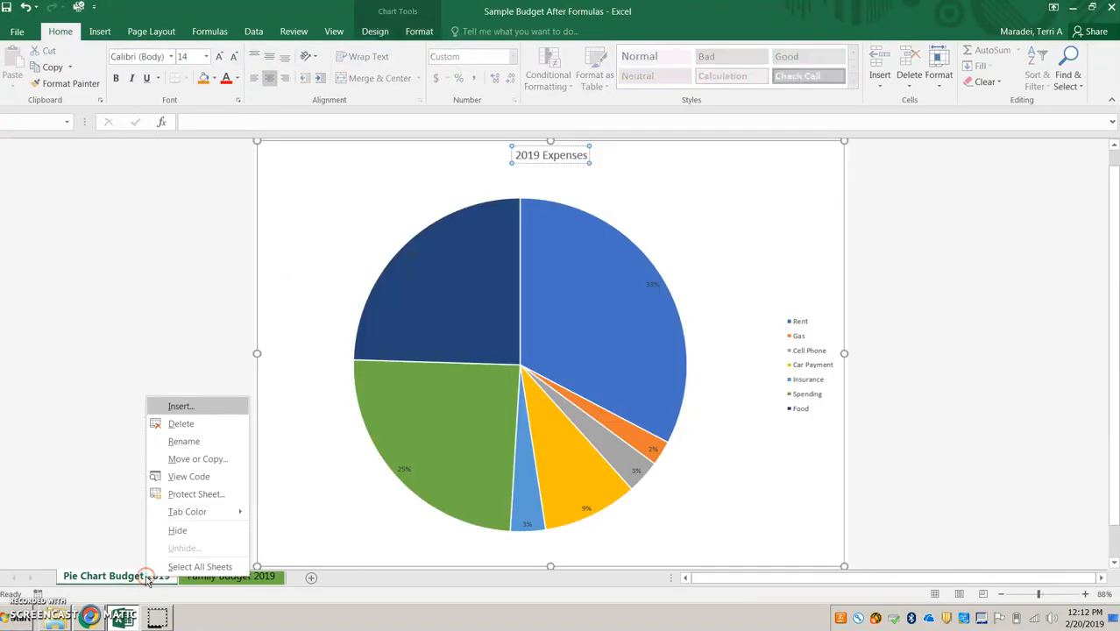
click(175, 513)
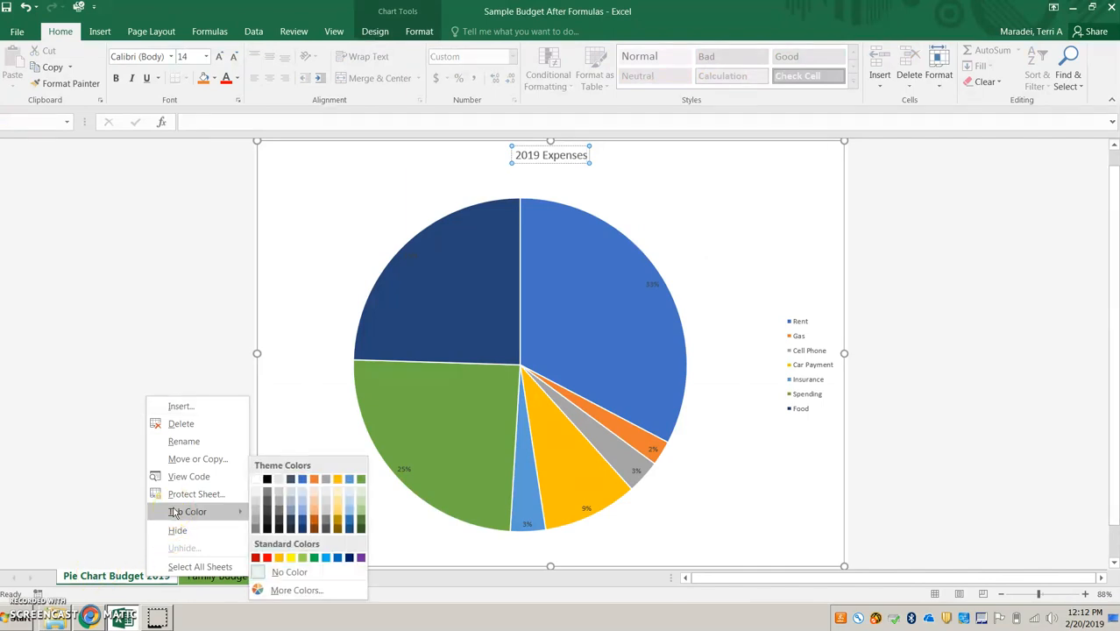
click(277, 558)
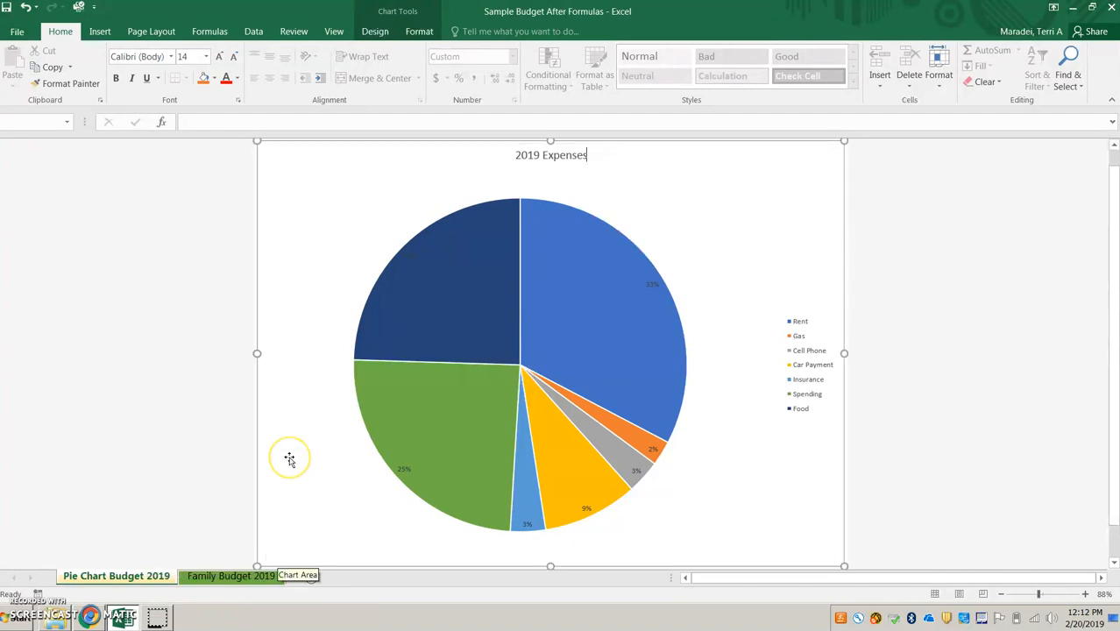
click(218, 575)
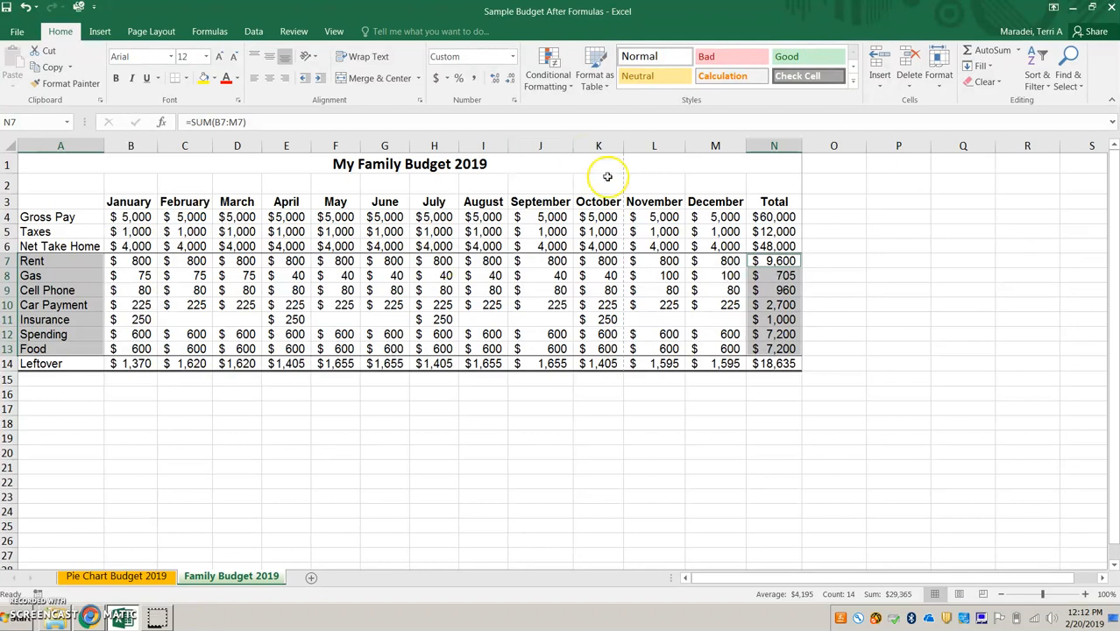
click(175, 217)
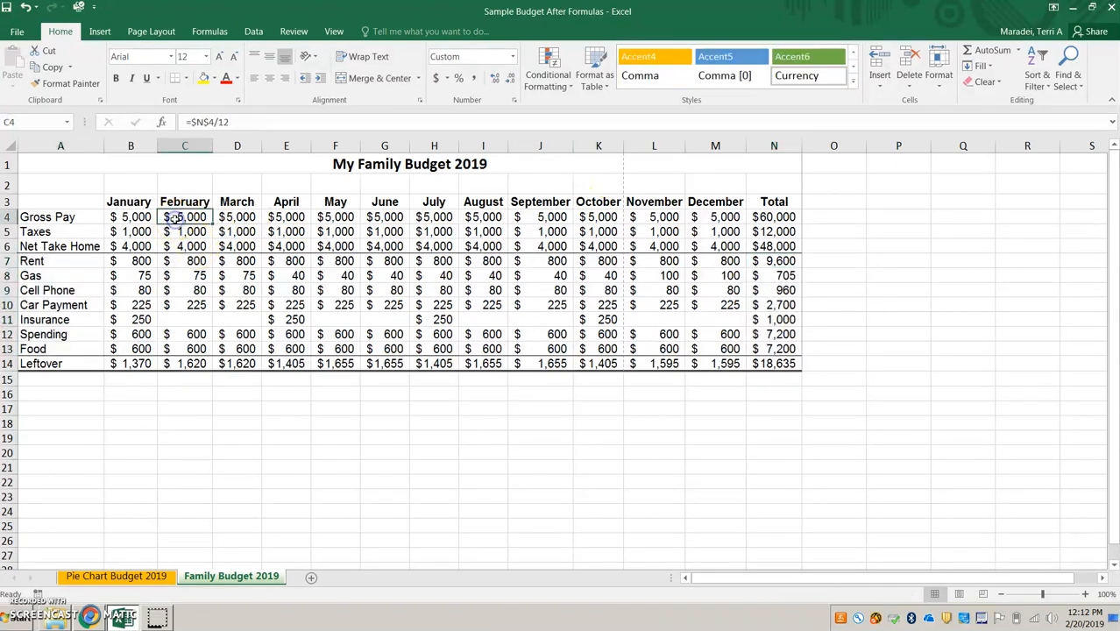